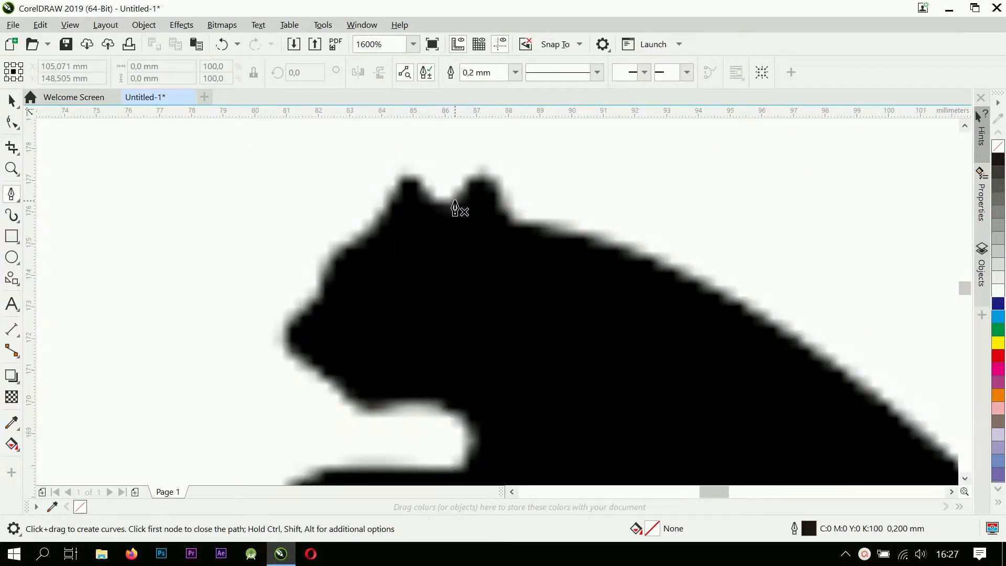
Trace the puma's rear ear with the Pen tool, curving over its tip down to the back of the neck
scroll(477, 181, "up", 2)
scroll(450, 197, "down", 2)
scroll(454, 199, "up", 1)
mouse_move(500, 193)
left_mouse_down()
mouse_move(539, 261)
mouse_move(536, 247)
left_mouse_up()
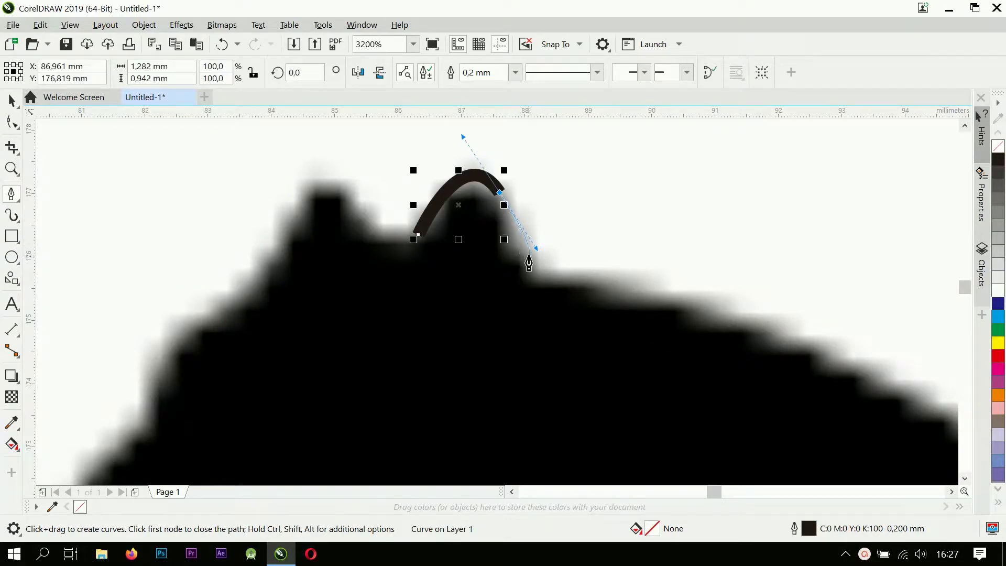
left_click(534, 275)
scroll(534, 275, "down", 1)
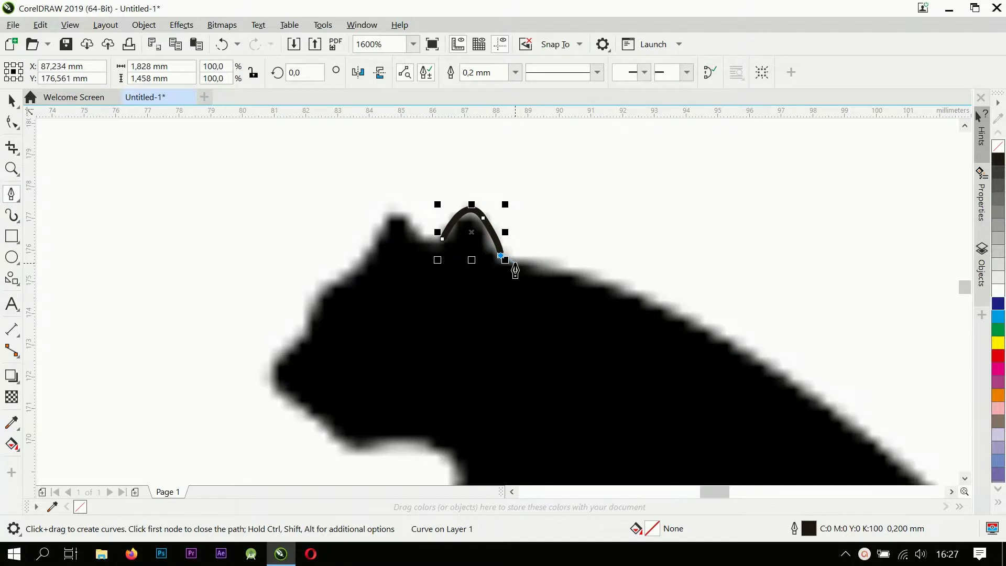
Extend the outline with curve segments from the ear's base along the neck and upper back to mid-back
scroll(515, 271, "up", 1)
scroll(436, 247, "down", 2)
scroll(461, 254, "up", 2)
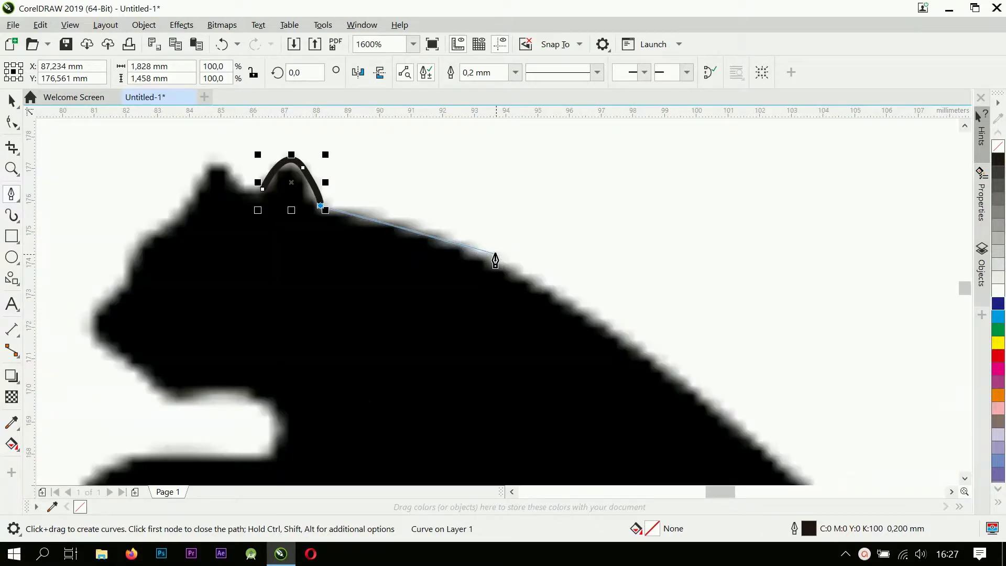
left_click_drag(534, 282, 608, 321)
scroll(608, 321, "down", 2)
scroll(478, 288, "up", 1)
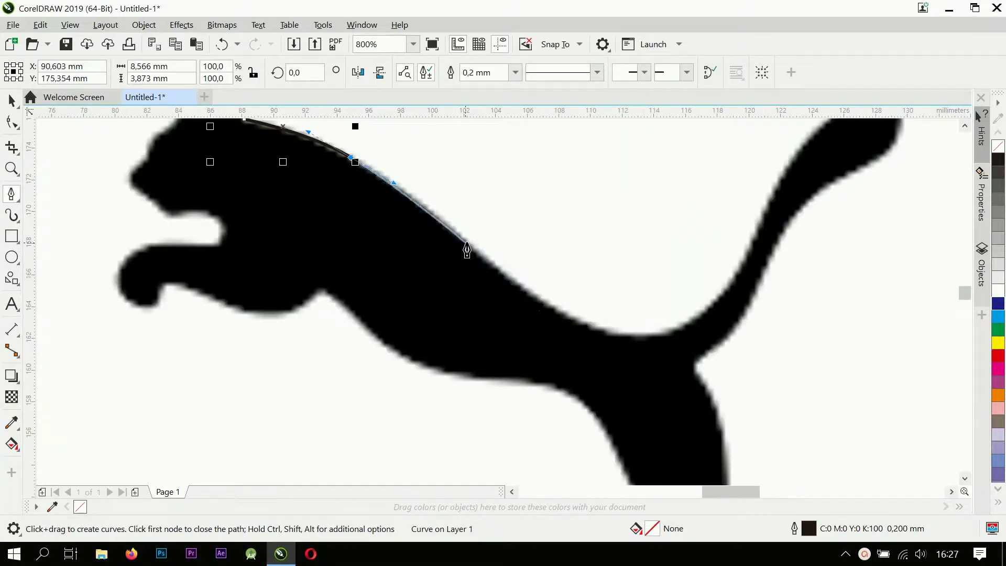
left_click_drag(474, 244, 479, 249)
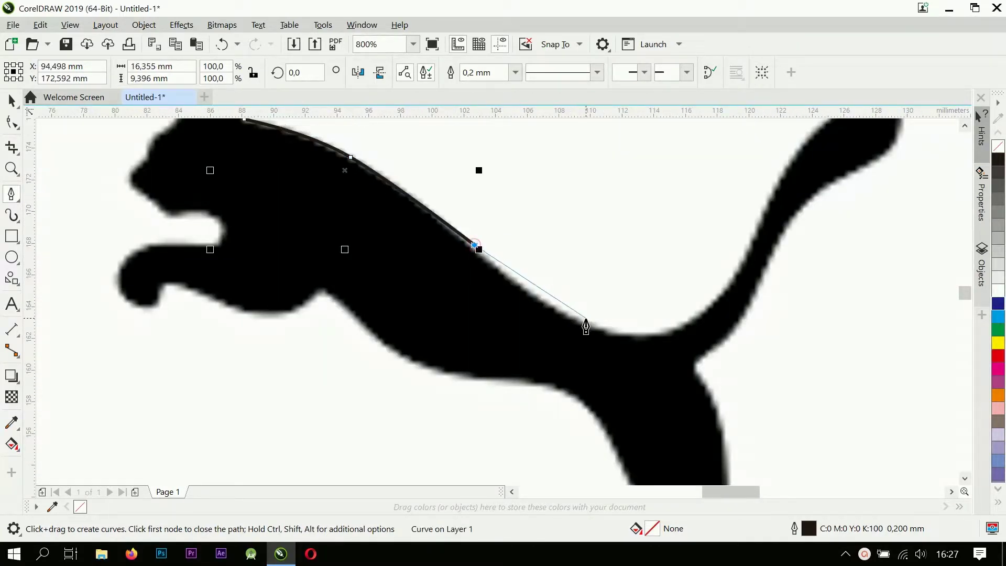
scroll(576, 330, "up", 1)
scroll(561, 335, "down", 2)
scroll(553, 340, "up", 1)
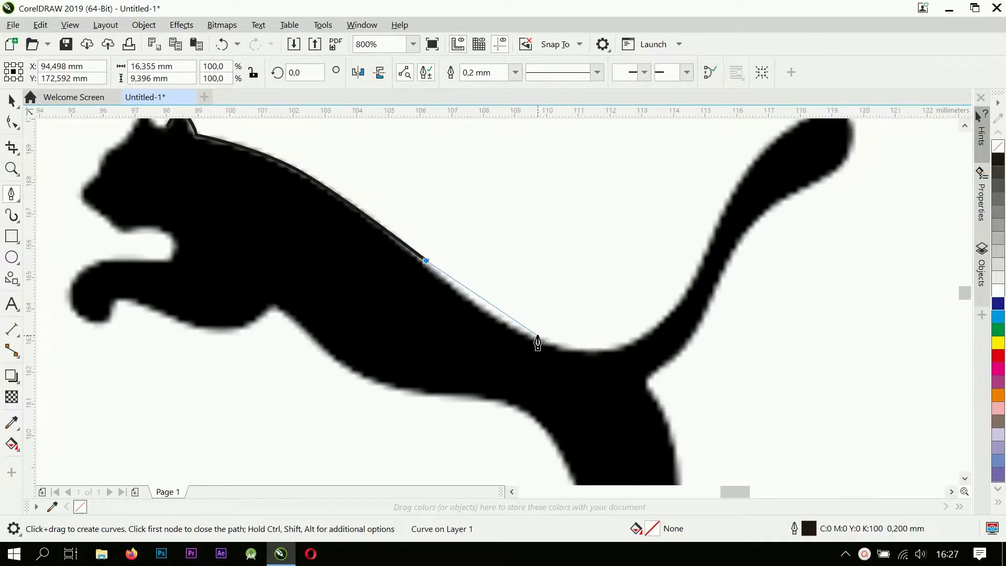
scroll(538, 340, "up", 1)
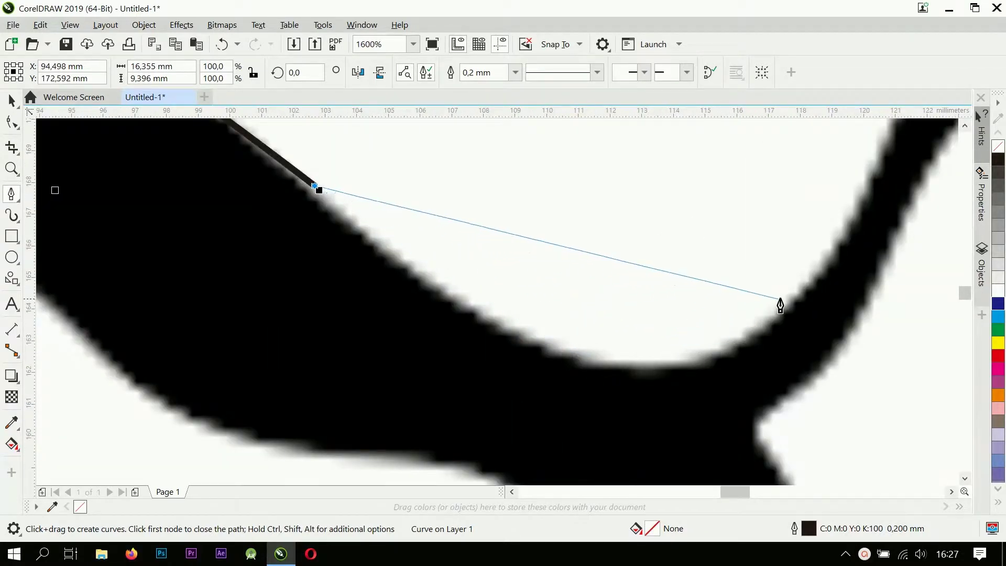
mouse_move(816, 280)
left_mouse_down()
mouse_move(927, 207)
mouse_move(918, 168)
mouse_move(872, 153)
mouse_move(776, 225)
mouse_move(825, 185)
left_mouse_up()
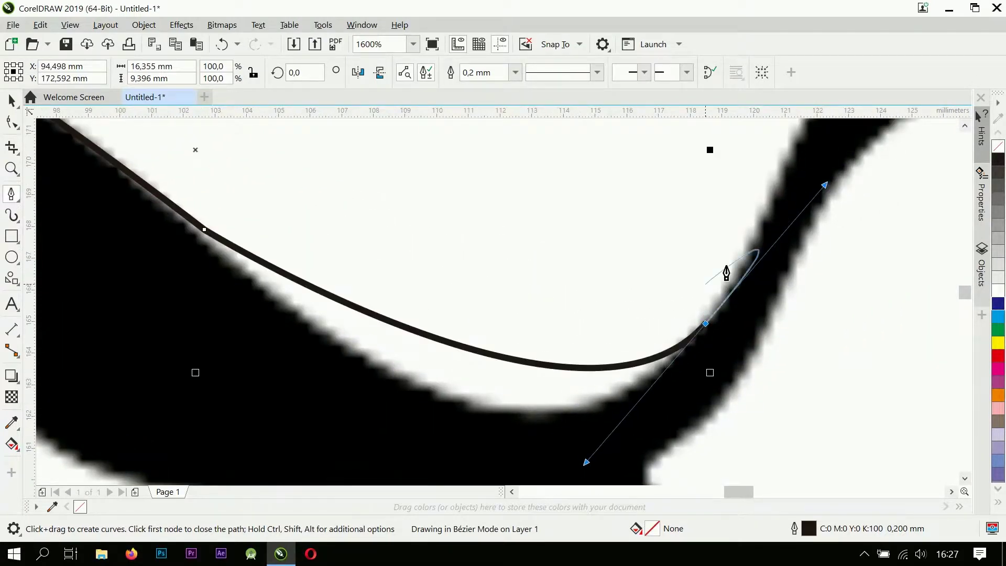
key("ctrl+z")
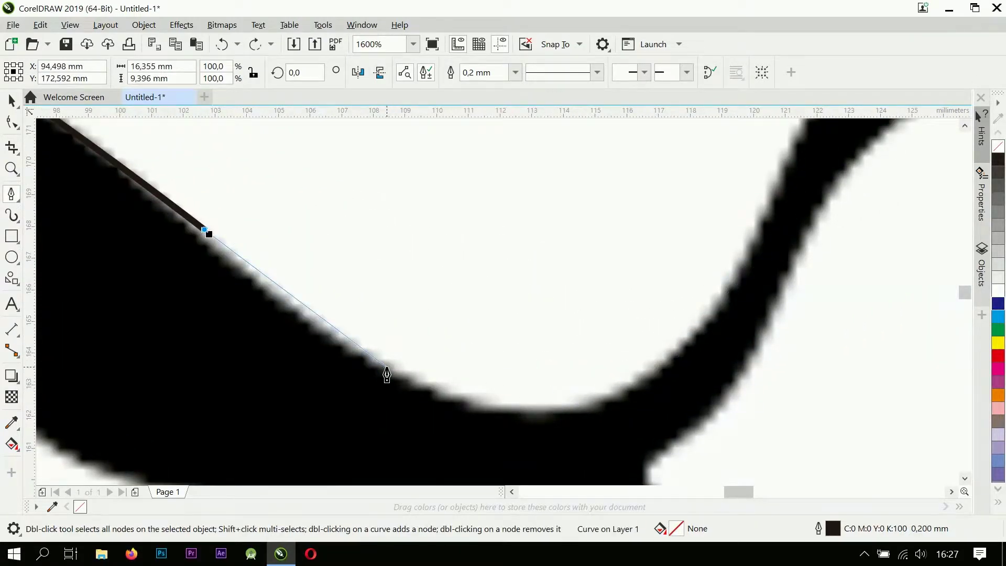
Trace the lower back, the dip before the tail and the tail's upper edge with shorter segments
left_click(386, 368)
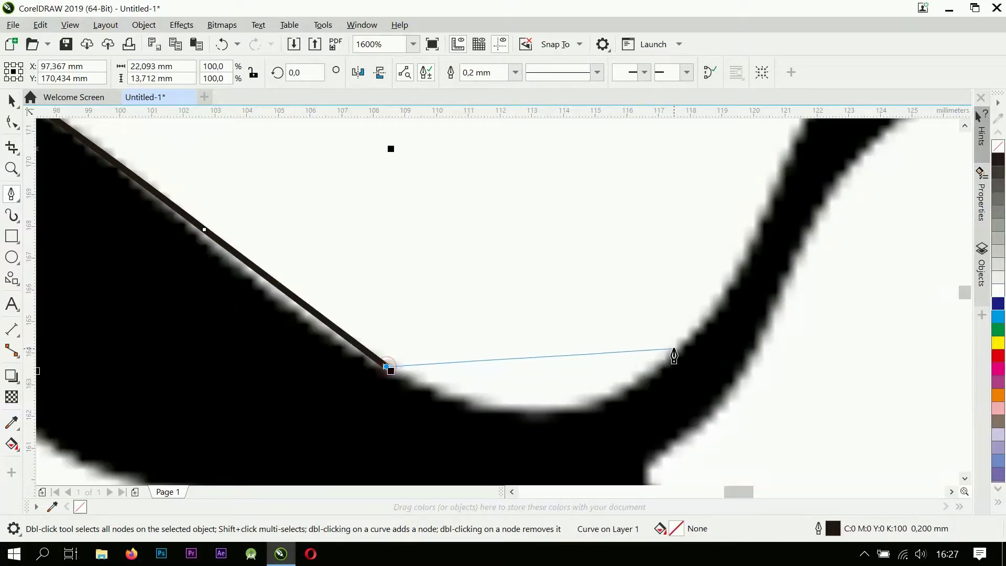
left_click_drag(552, 407, 622, 393)
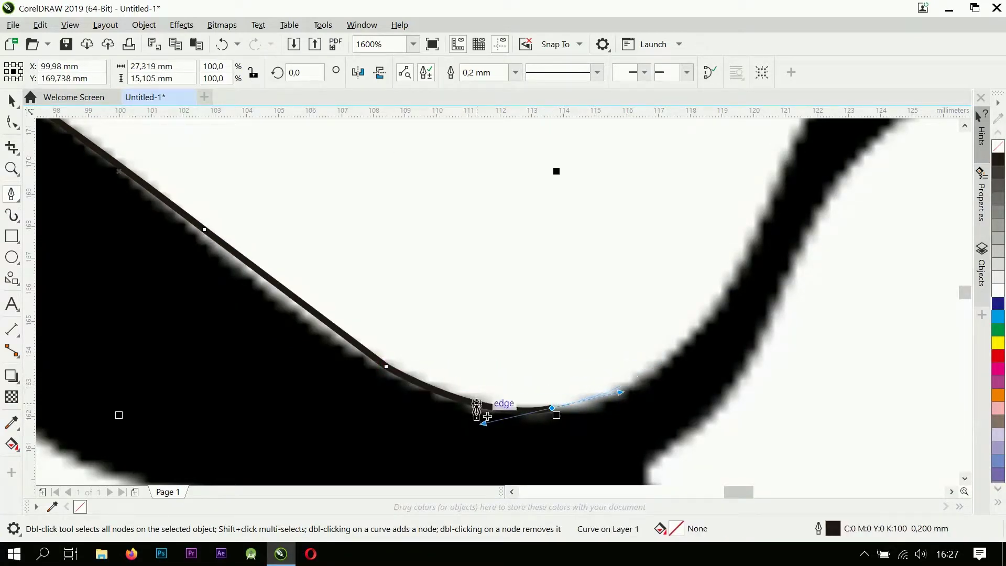
scroll(640, 356, "down", 2)
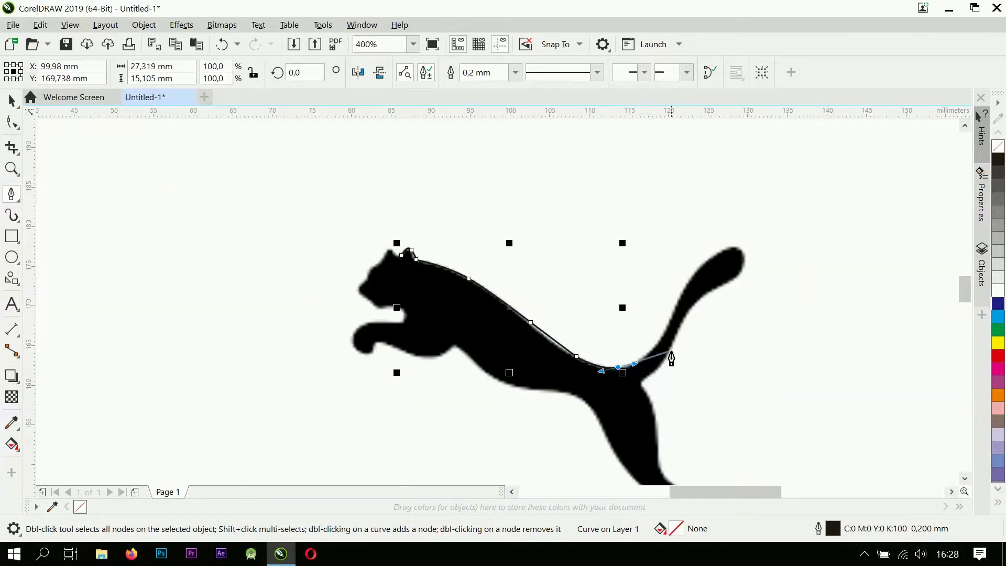
scroll(650, 346, "up", 1)
left_click_drag(657, 326, 674, 279)
left_click_drag(722, 200, 739, 192)
Trace around the rounded tip of the tail, ending at the start of its underside
scroll(561, 348, "down", 3)
scroll(701, 240, "up", 5)
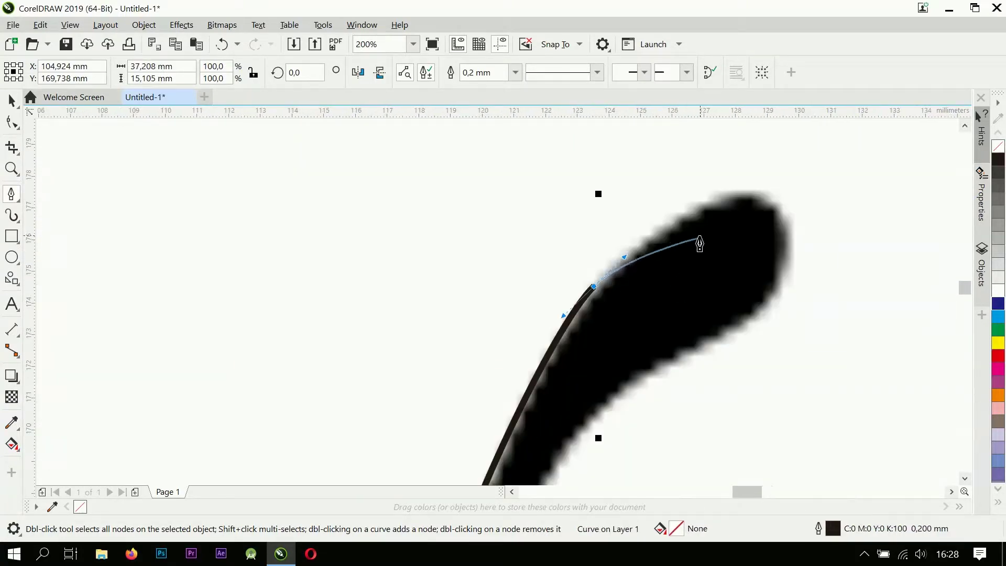
left_click(707, 201)
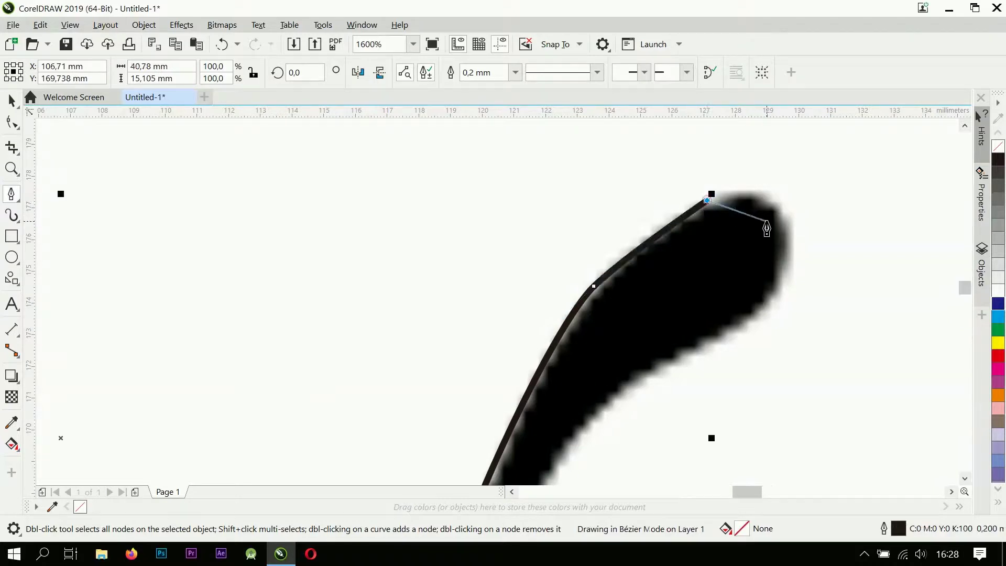
left_click_drag(787, 223, 786, 284)
left_click_drag(743, 324, 705, 348)
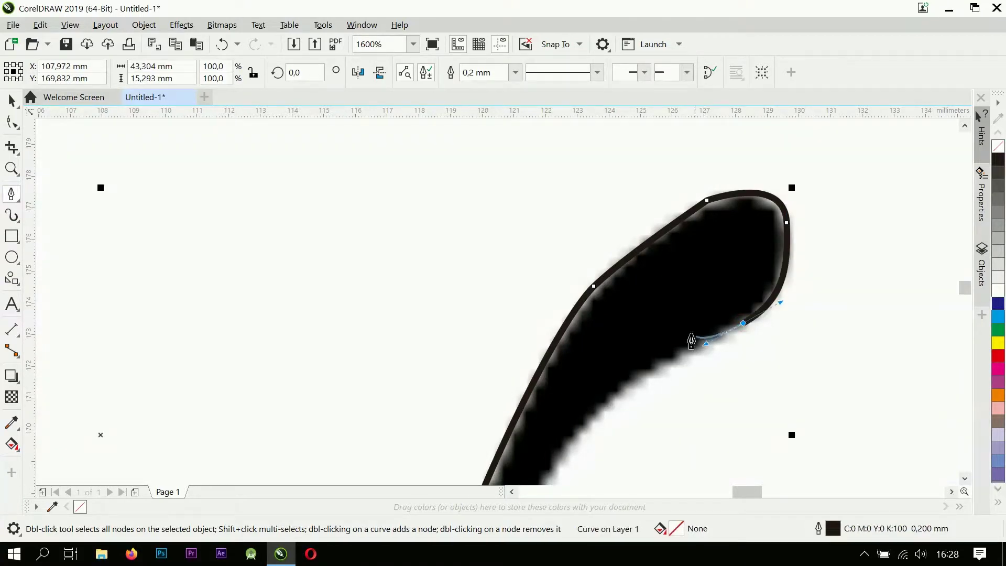
Add a curve segment along the outer part of the tail's underside
scroll(687, 309, "down", 4)
scroll(670, 324, "up", 3)
scroll(671, 323, "up", 3)
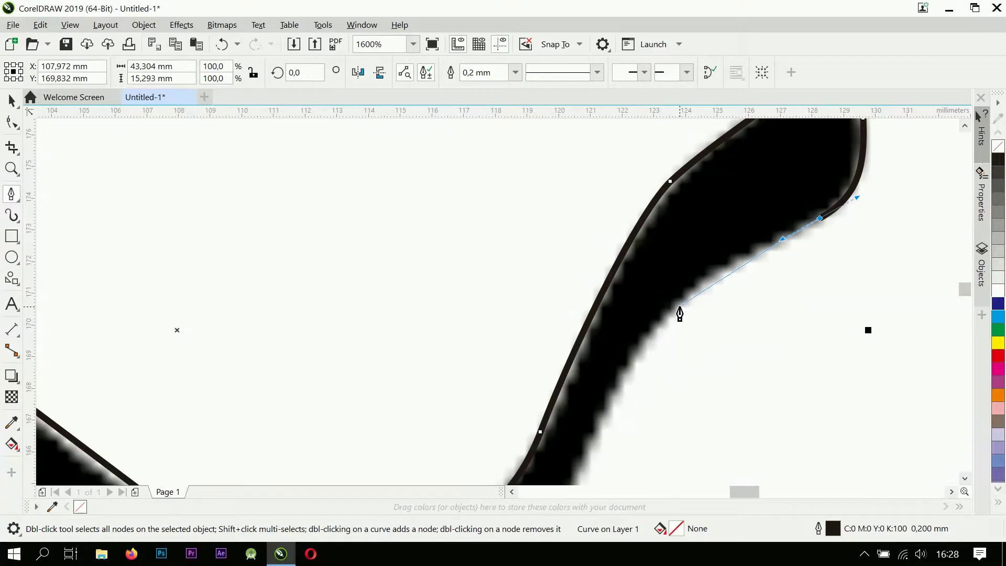
left_click_drag(680, 307, 665, 335)
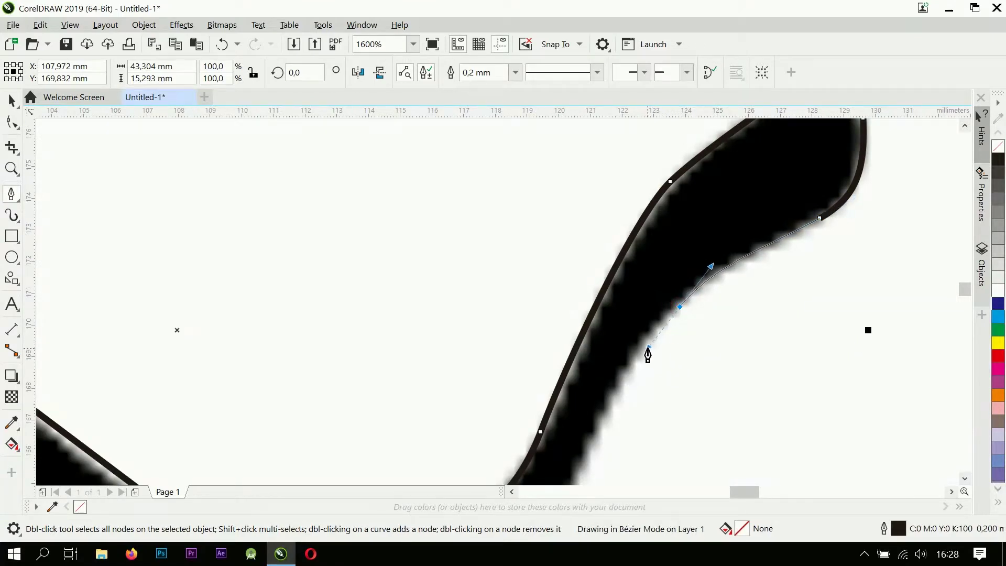
scroll(636, 363, "down", 4)
mouse_move(636, 363)
left_mouse_down()
mouse_move(665, 353)
mouse_move(654, 411)
mouse_move(635, 421)
left_mouse_up()
scroll(683, 341, "up", 2)
key("ctrl+z")
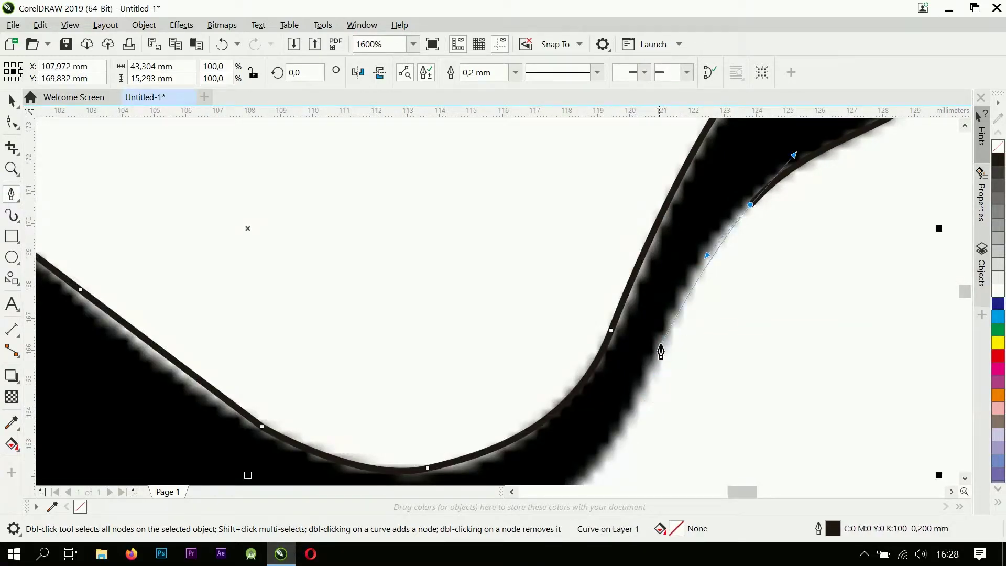
left_click_drag(684, 297, 654, 369)
scroll(654, 367, "down", 2)
scroll(654, 367, "up", 3)
scroll(655, 365, "down", 1)
key("ctrl+z")
Trace the rest of the tail's underside to its base and round the corner into the hind leg
mouse_move(654, 369)
left_mouse_down()
mouse_move(631, 426)
mouse_move(663, 326)
left_mouse_up()
scroll(663, 326, "down", 2)
scroll(663, 329, "up", 2)
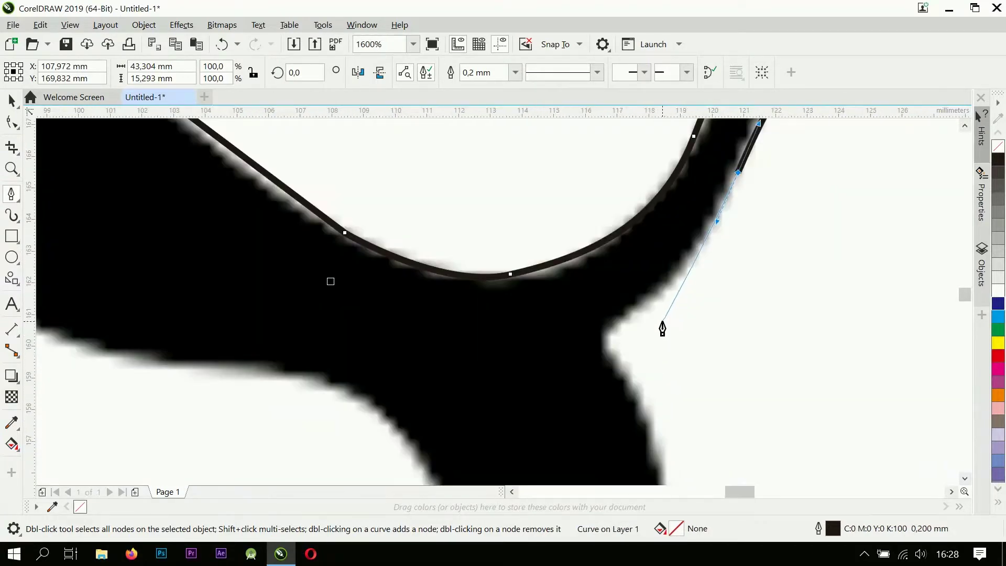
left_click_drag(679, 271, 650, 296)
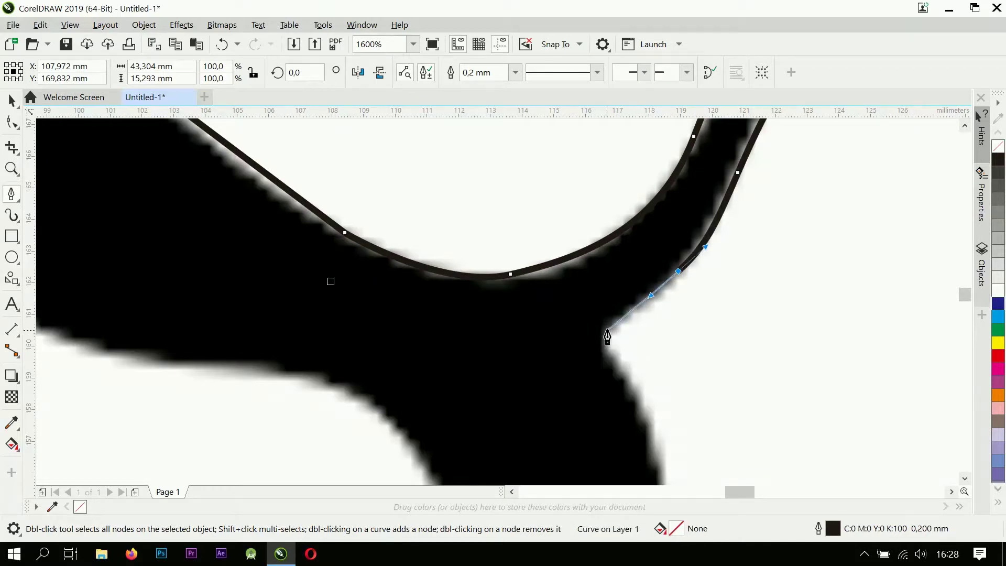
left_click_drag(610, 328, 626, 375)
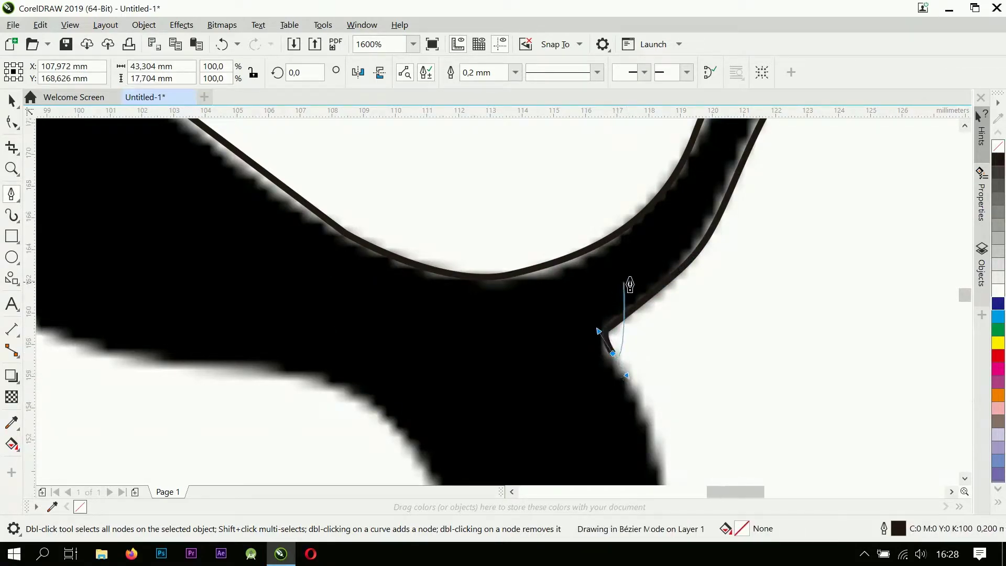
Trace the rear edge of the hind leg from below the tail down to just above the hock
scroll(629, 293, "down", 2)
scroll(640, 317, "up", 2)
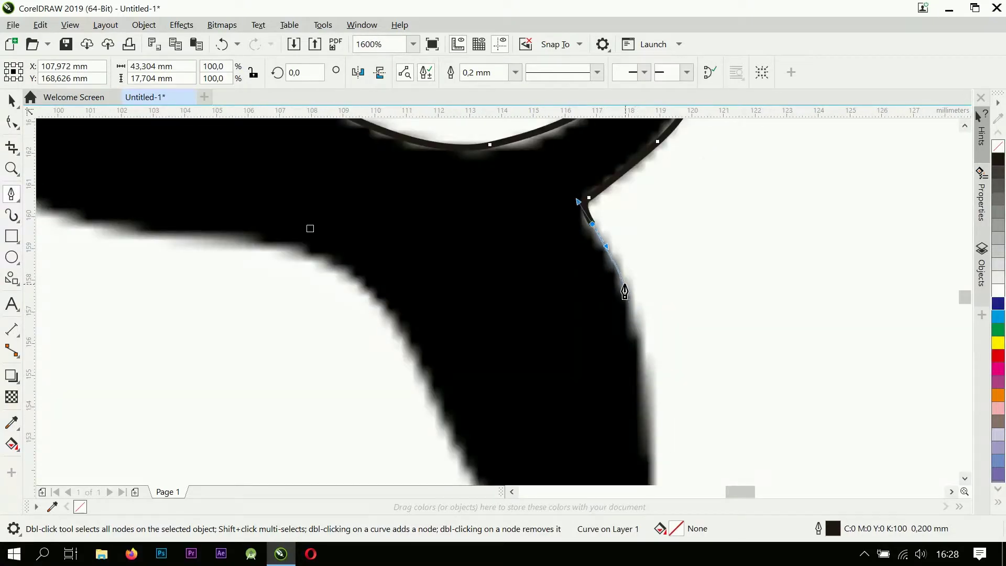
scroll(624, 286, "down", 3)
scroll(627, 293, "up", 2)
scroll(623, 267, "up", 1)
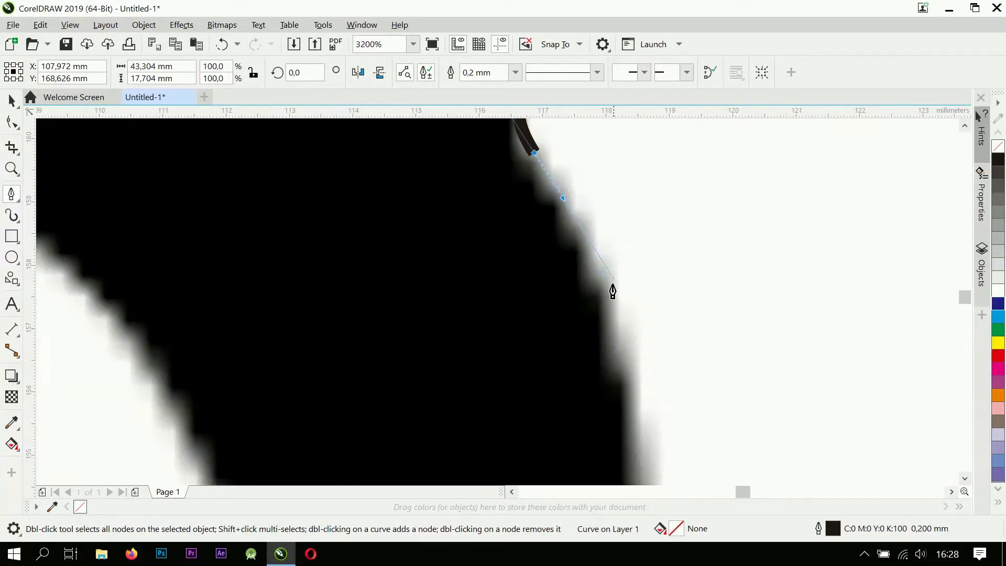
scroll(611, 284, "down", 1)
left_click_drag(616, 298, 615, 306)
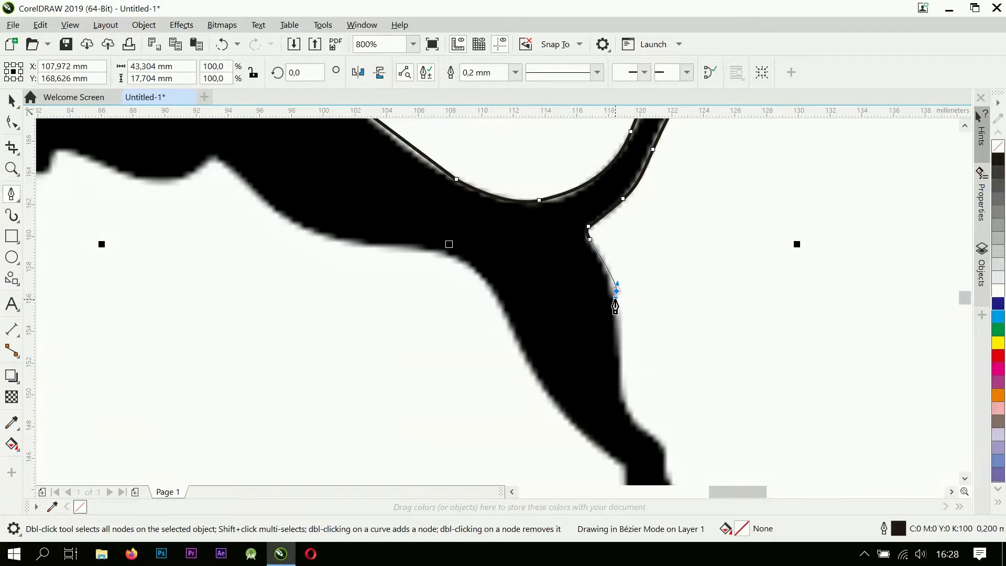
scroll(617, 313, "down", 2)
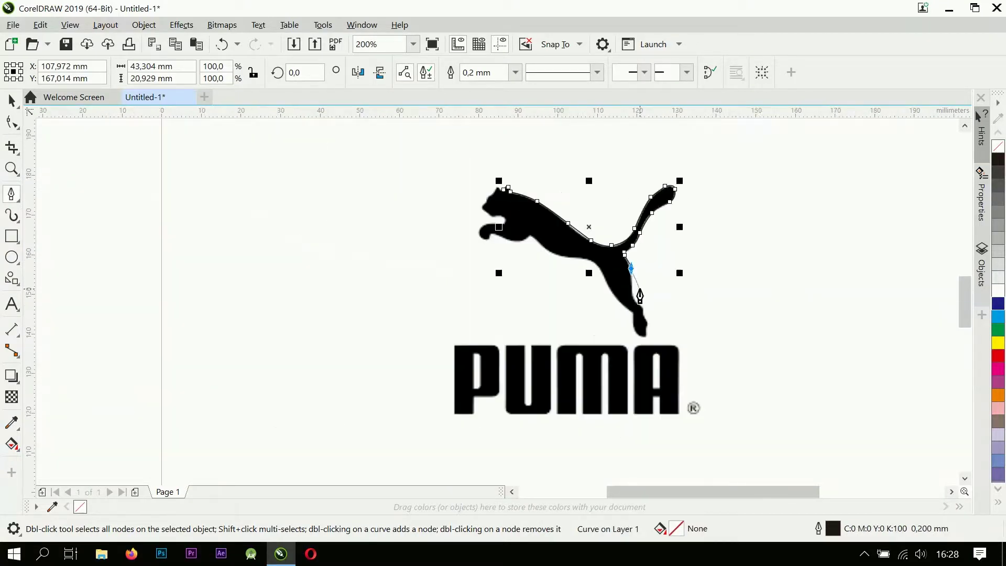
scroll(622, 294, "up", 2)
scroll(609, 308, "up", 1)
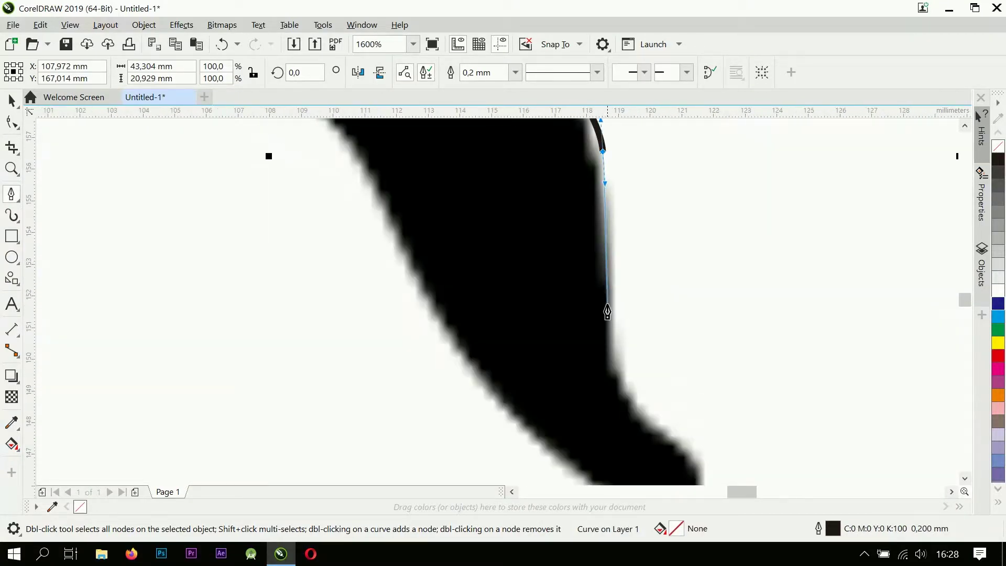
left_click(613, 368)
Trace the hock of the hind leg with two curve segments, ending at its outer bend
scroll(611, 362, "down", 3)
scroll(557, 322, "up", 2)
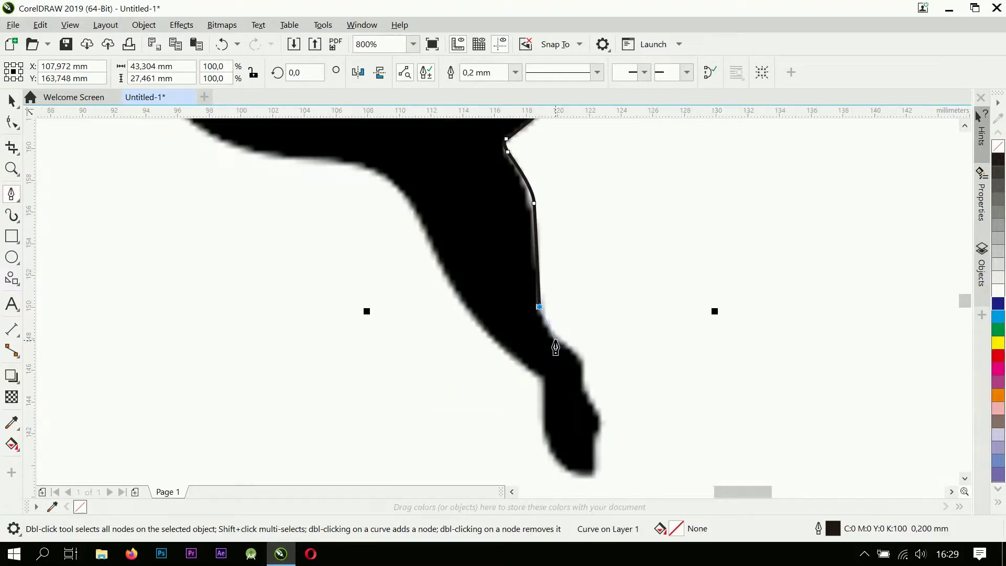
scroll(555, 348, "up", 1)
left_click_drag(565, 343, 602, 371)
scroll(603, 346, "down", 3)
scroll(605, 366, "up", 3)
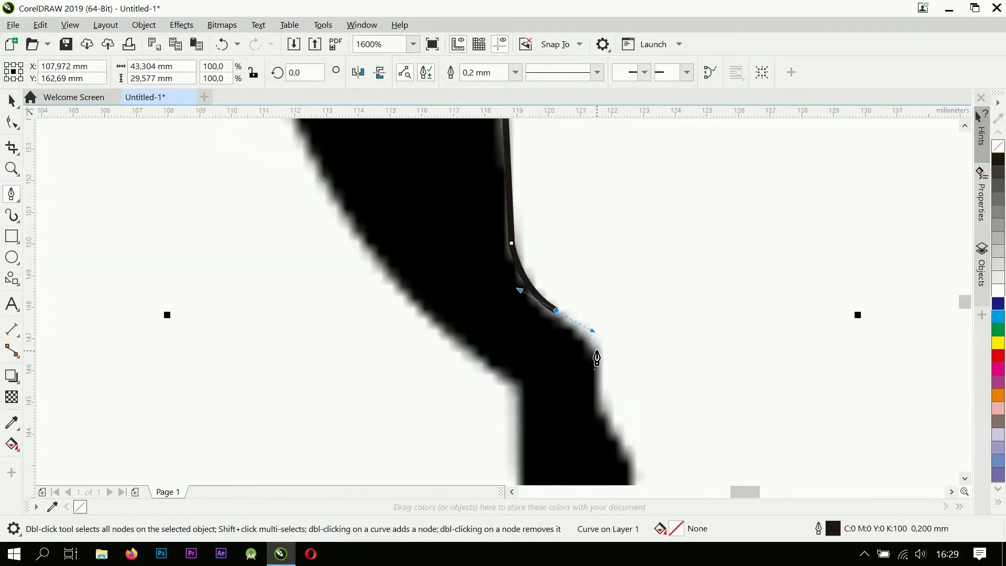
scroll(596, 373, "up", 1)
left_click_drag(600, 360, 608, 401)
scroll(606, 303, "down", 2)
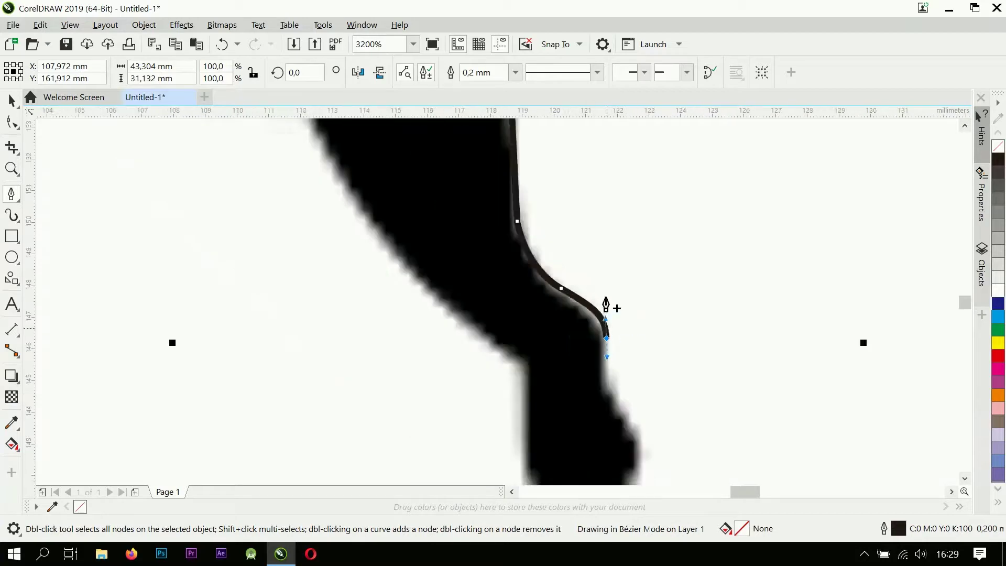
Outline the hind foot from below the hock, around the paw and back up to the ankle corner
scroll(604, 355, "up", 1)
left_click_drag(620, 266, 640, 297)
left_click_drag(640, 335, 629, 429)
left_click(628, 423)
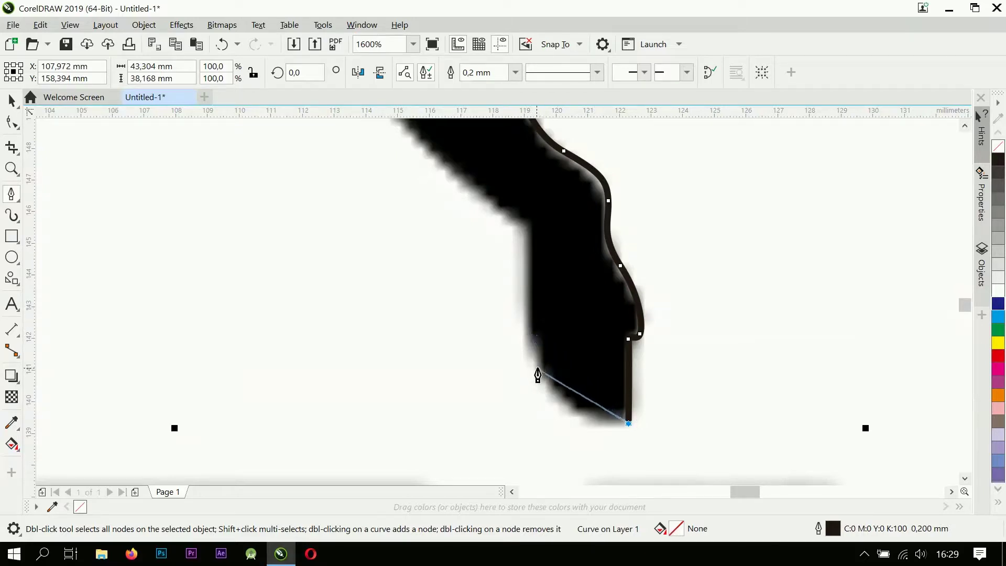
mouse_move(531, 345)
left_mouse_down()
mouse_move(524, 290)
mouse_move(528, 297)
left_mouse_up()
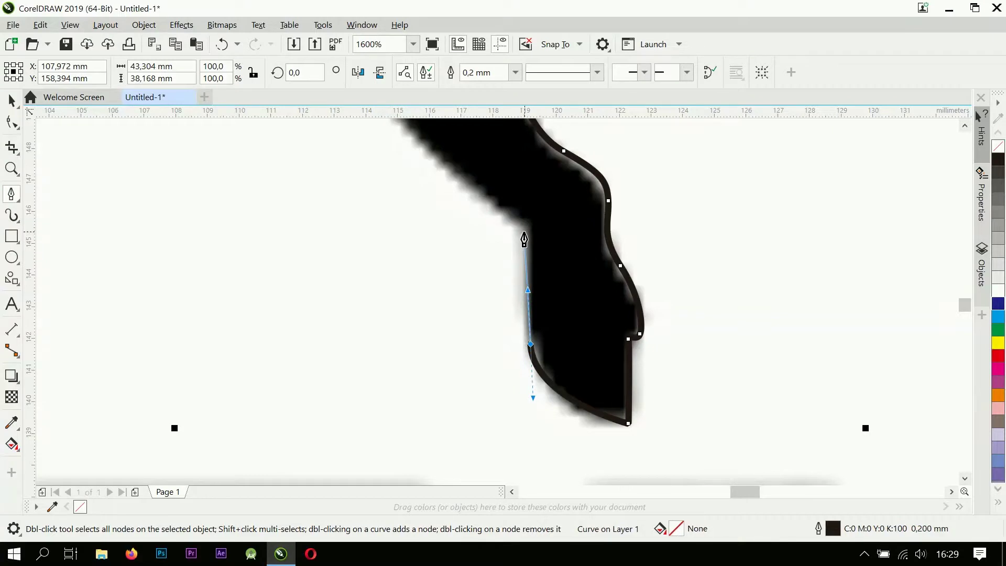
left_click(526, 229)
Trace the front edge of the hind leg from the ankle corner up the thigh to the rear belly
scroll(601, 369, "down", 5)
scroll(619, 372, "up", 7)
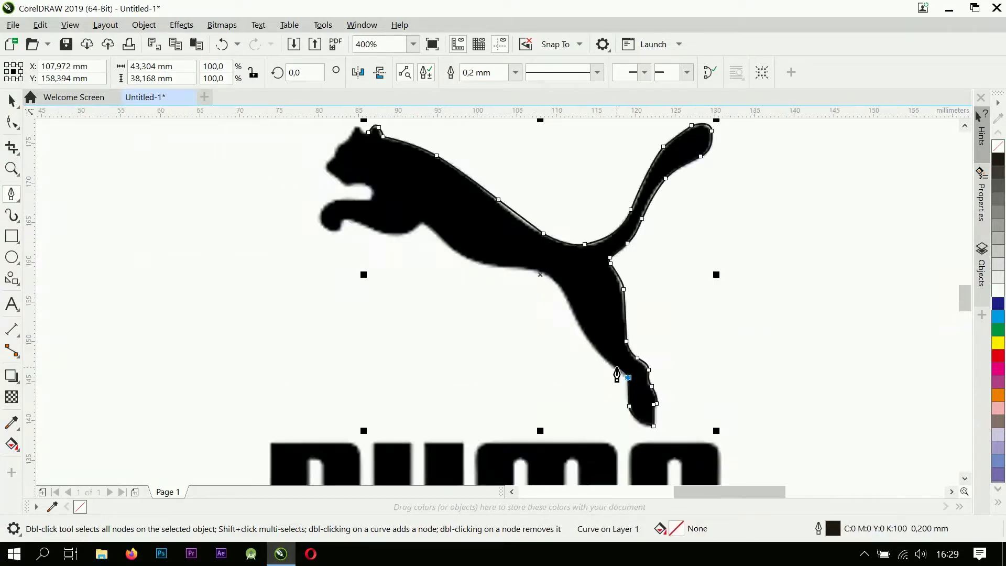
scroll(620, 355, "down", 4)
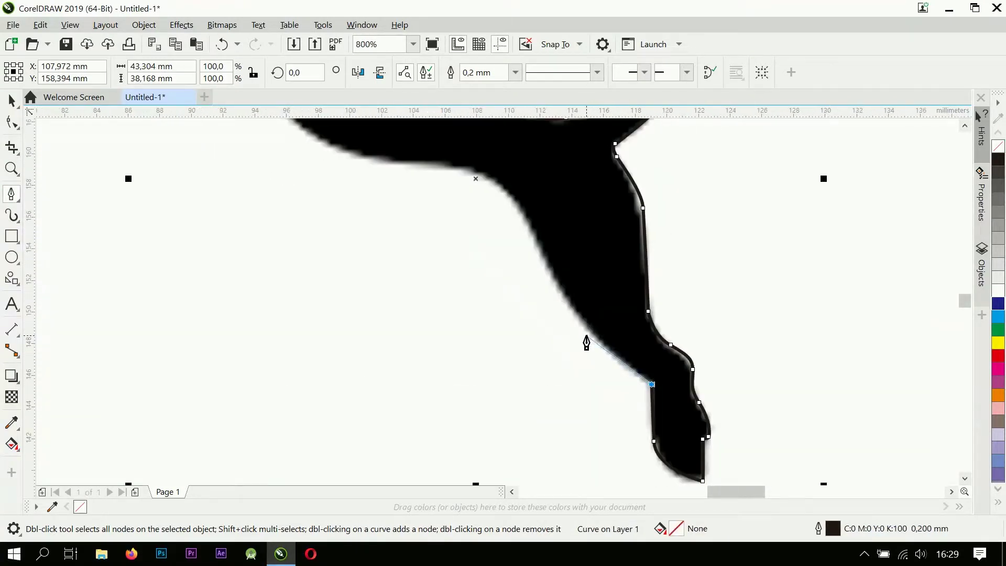
scroll(586, 341, "up", 3)
left_click_drag(549, 268, 529, 229)
scroll(550, 270, "down", 3)
scroll(542, 259, "up", 2)
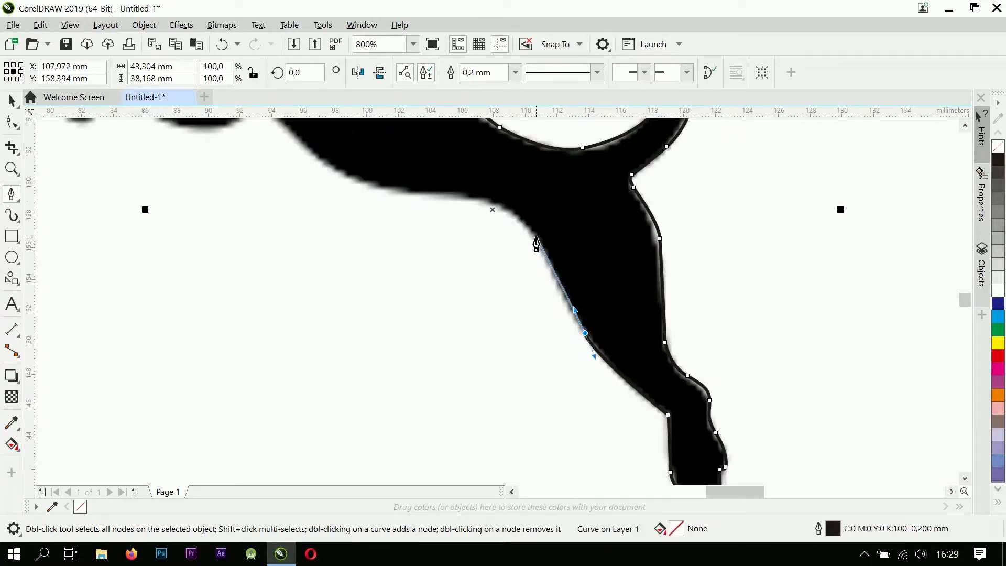
left_click_drag(537, 237, 514, 225)
left_click(468, 199)
left_click_drag(468, 198, 415, 202)
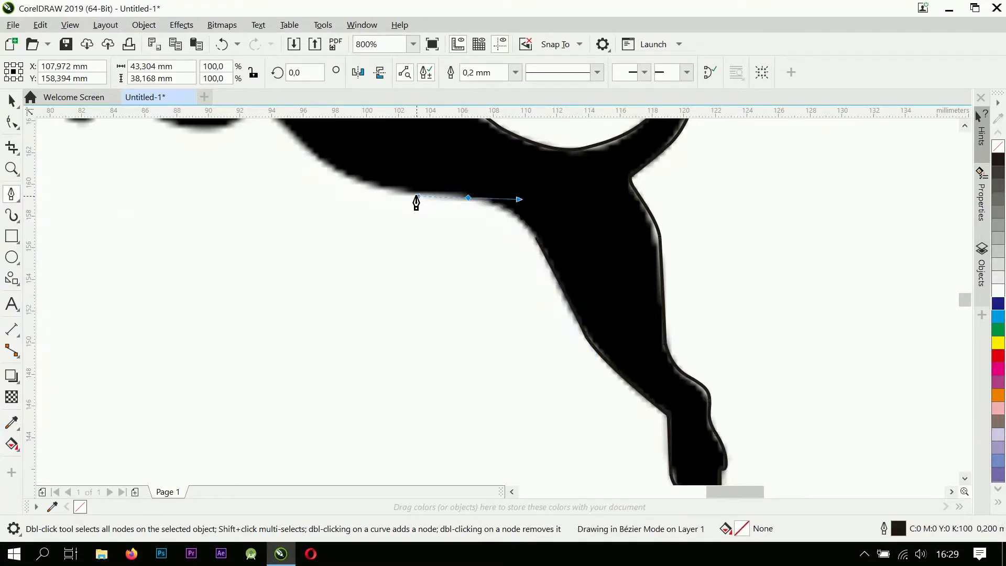
Change the outline colour of the traced curve to yellow
scroll(576, 304, "down", 2)
scroll(519, 267, "up", 2)
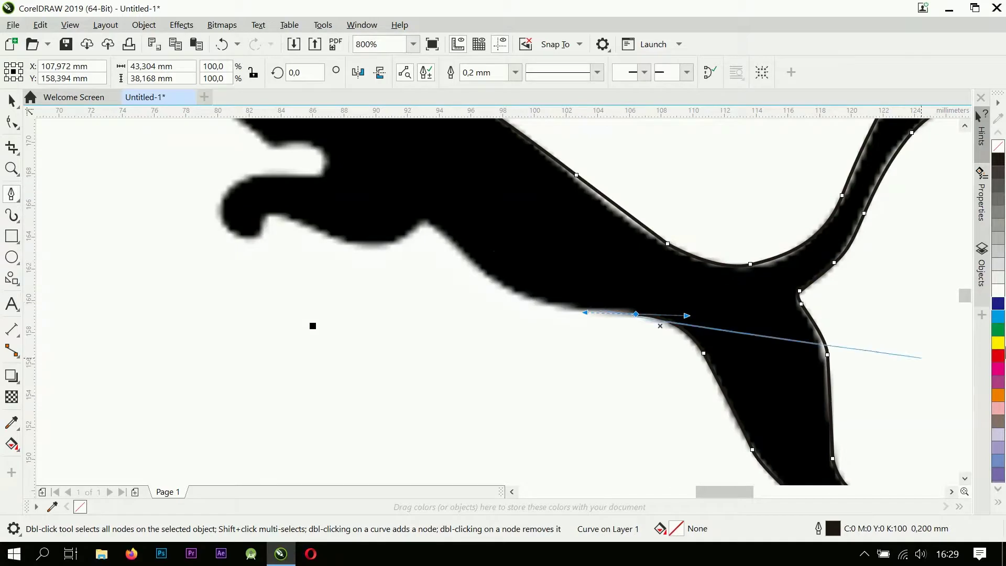
right_click(1000, 343)
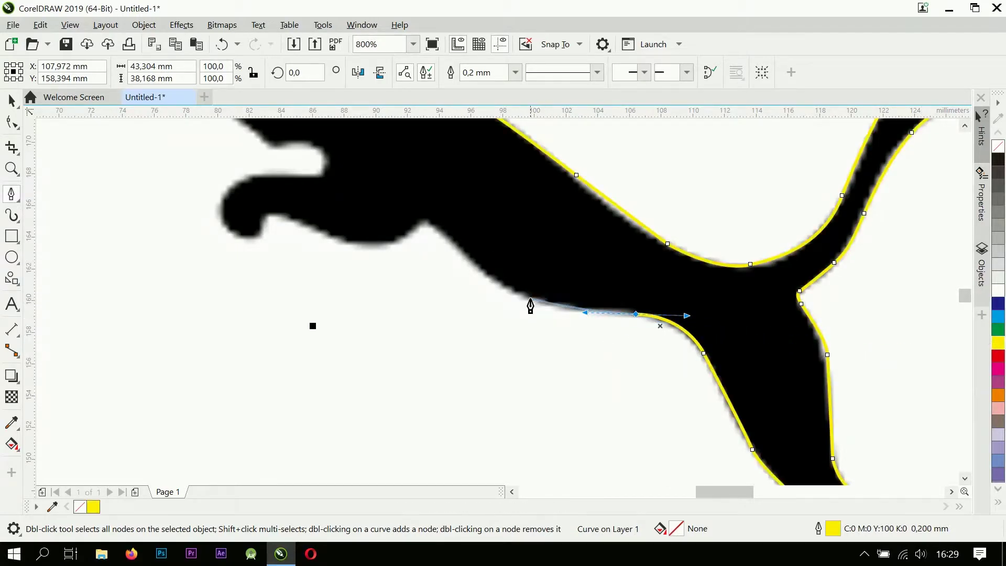
Trace the belly forward to the armpit bump and along the underside of the foreleg
scroll(547, 314, "up", 1)
left_click_drag(485, 275, 444, 258)
scroll(444, 259, "down", 3)
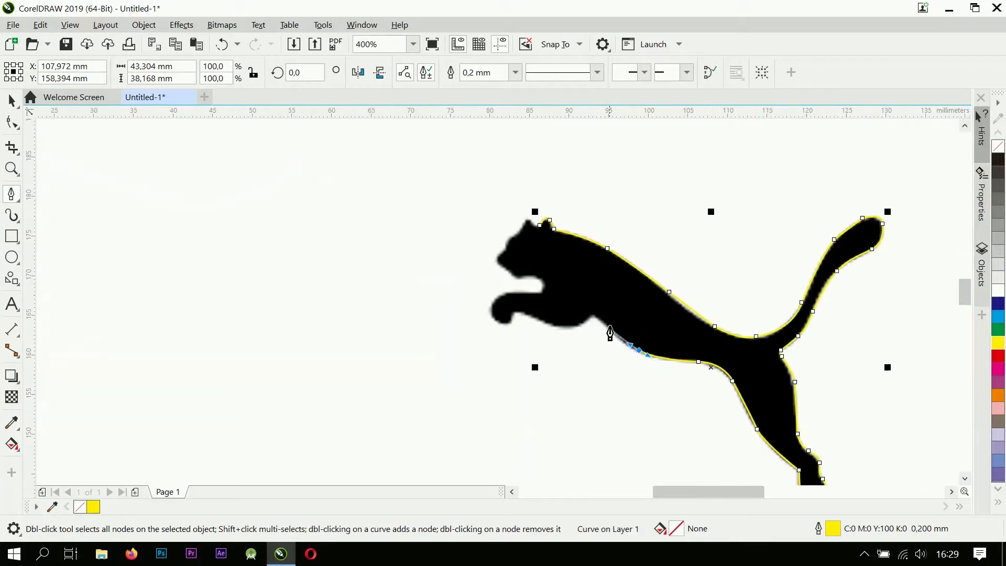
scroll(602, 332, "up", 3)
mouse_move(569, 305)
left_mouse_down()
mouse_move(556, 293)
mouse_move(502, 314)
left_mouse_up()
mouse_move(431, 330)
left_mouse_down()
mouse_move(369, 326)
mouse_move(299, 294)
left_mouse_up()
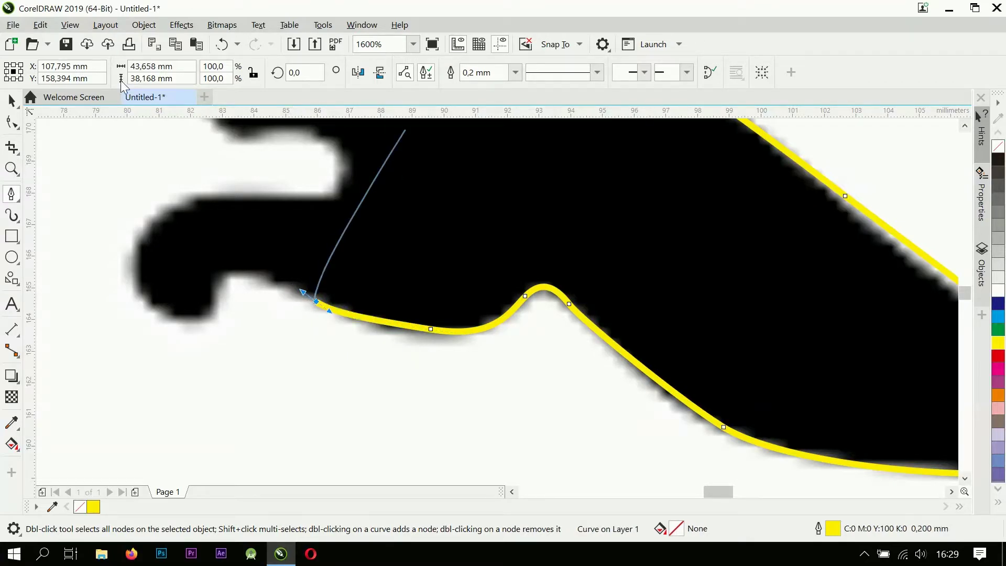
Trace the notch behind the forepaw and the underside of the paw toward its front
left_click(253, 268)
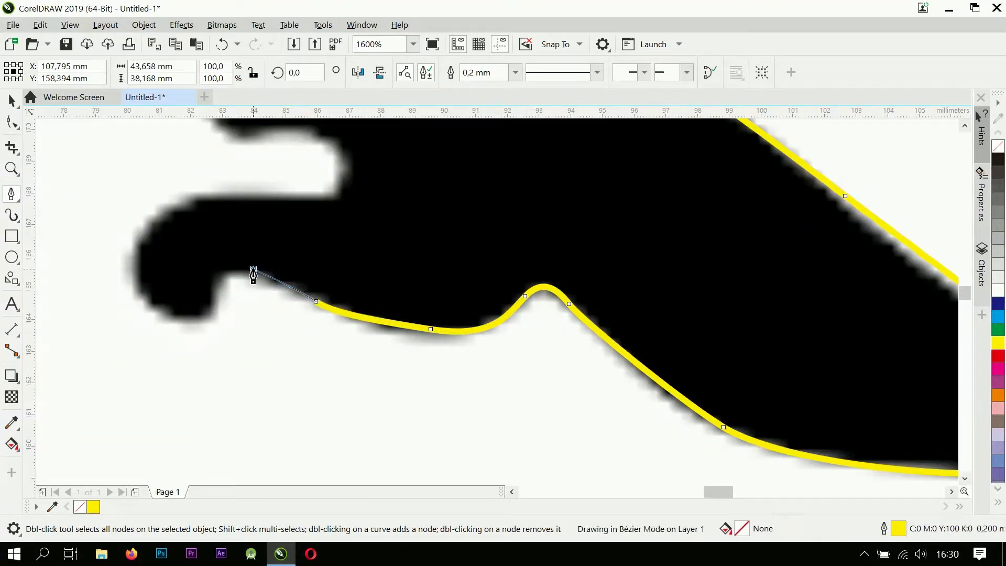
left_click_drag(241, 272, 240, 273)
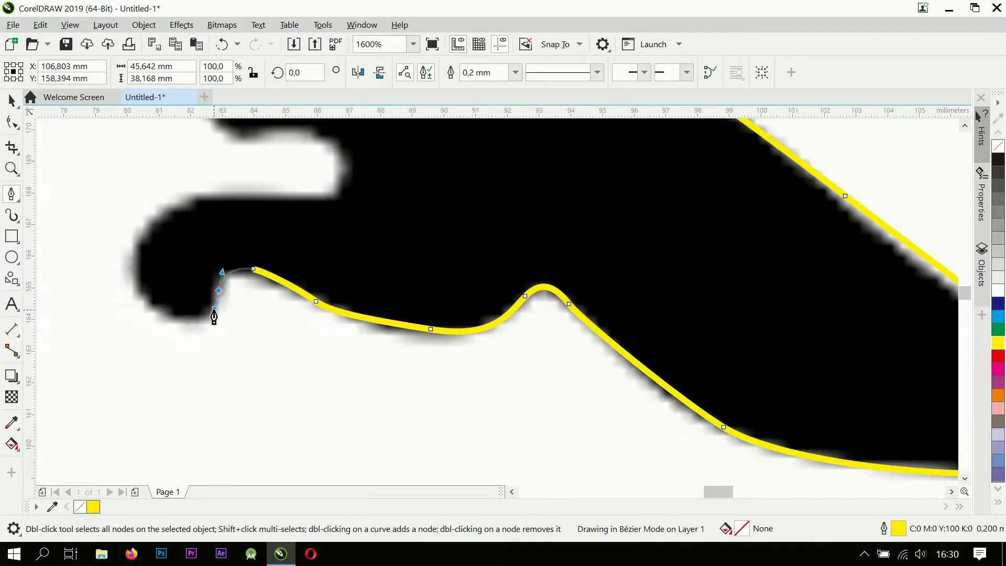
left_click_drag(212, 317, 161, 308)
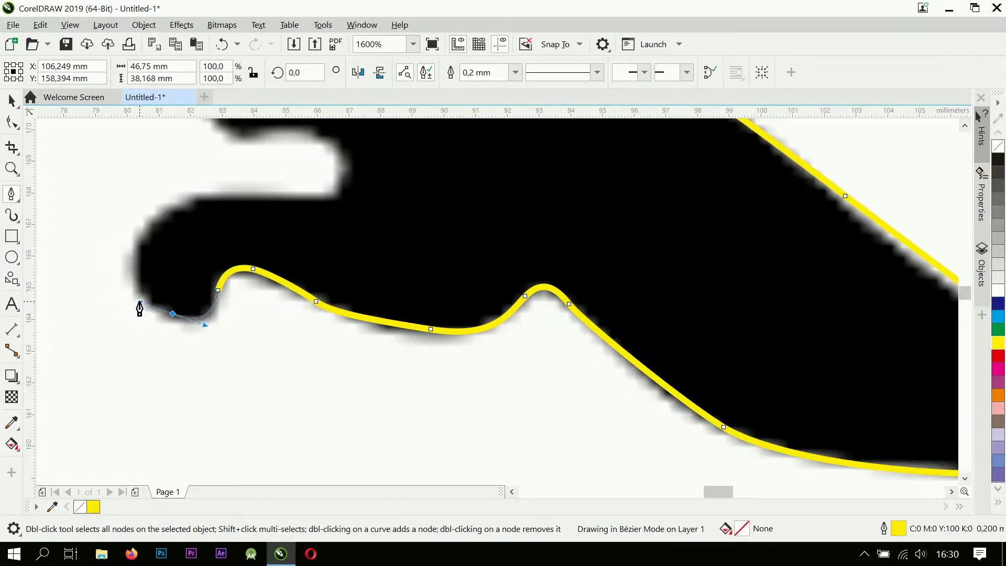
left_click_drag(134, 299, 135, 299)
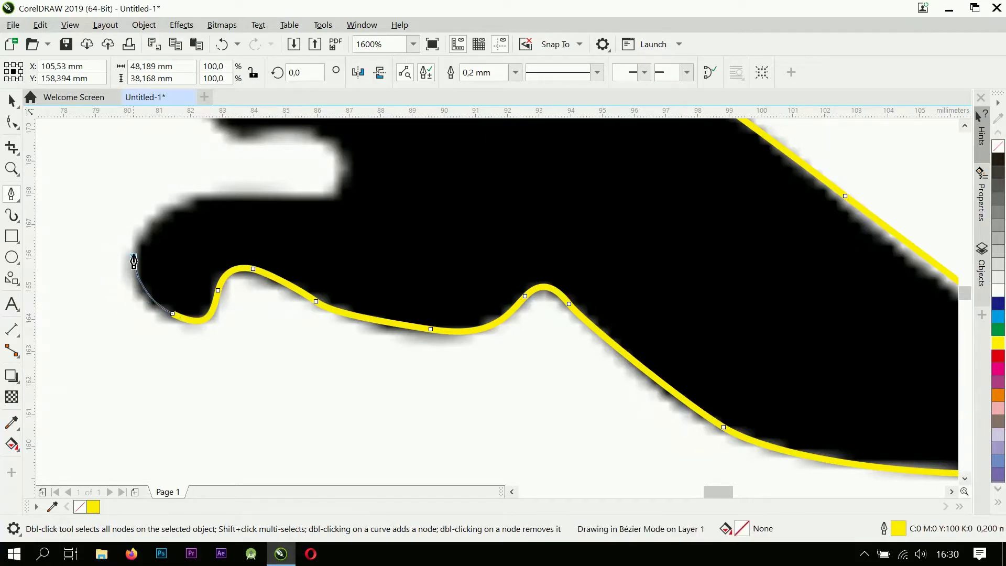
Trace the front of the forepaw and the straight upper edge of the foreleg back to the throat corner
left_click_drag(138, 247, 137, 242)
left_click_drag(168, 205, 230, 204)
left_click(214, 196)
left_click_drag(330, 204, 362, 198)
scroll(356, 218, "down", 1)
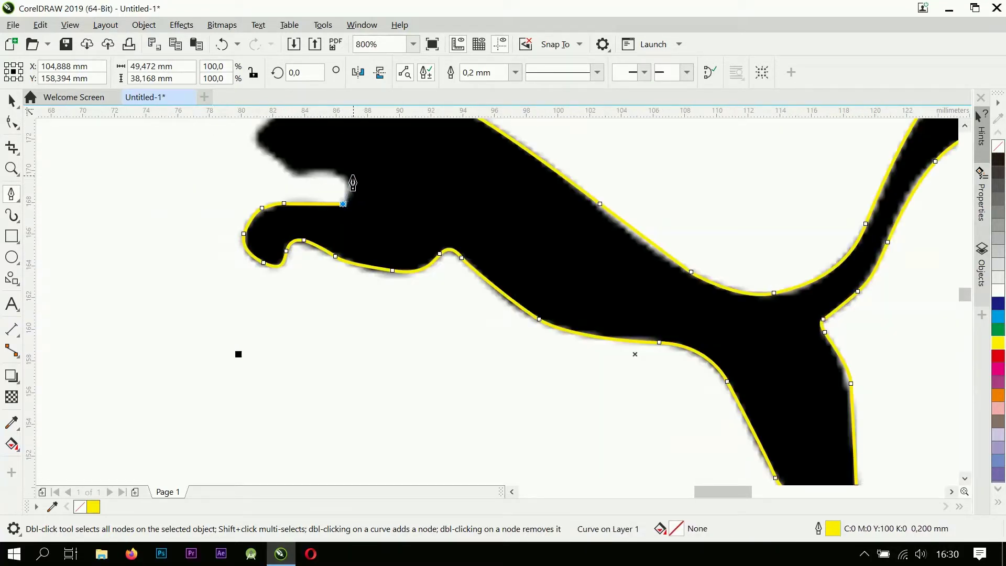
Trace the rounded throat from the foreleg corner up and forward to the underside of the chin
scroll(354, 183, "up", 1)
scroll(334, 251, "down", 1)
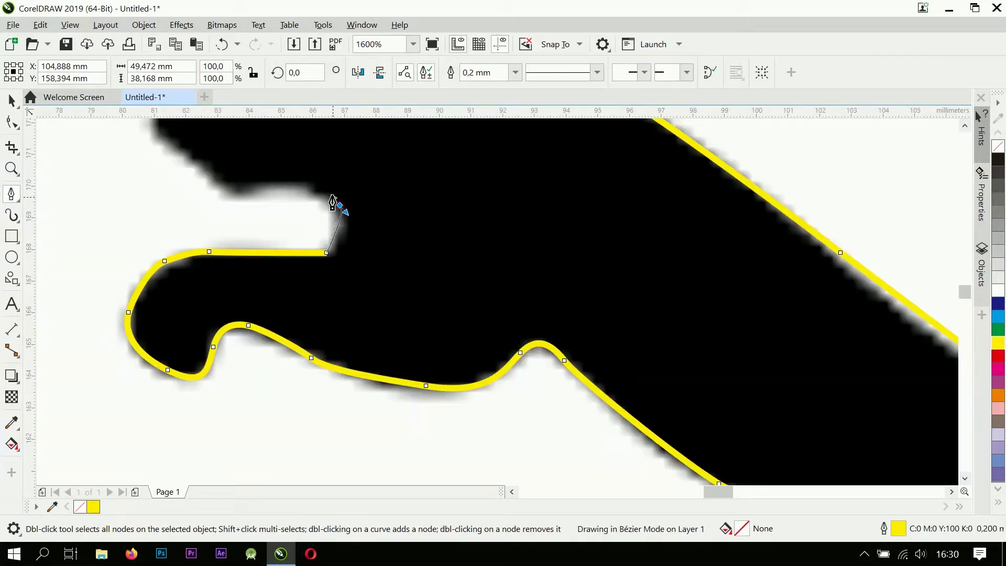
scroll(341, 252, "down", 2)
scroll(341, 245, "up", 2)
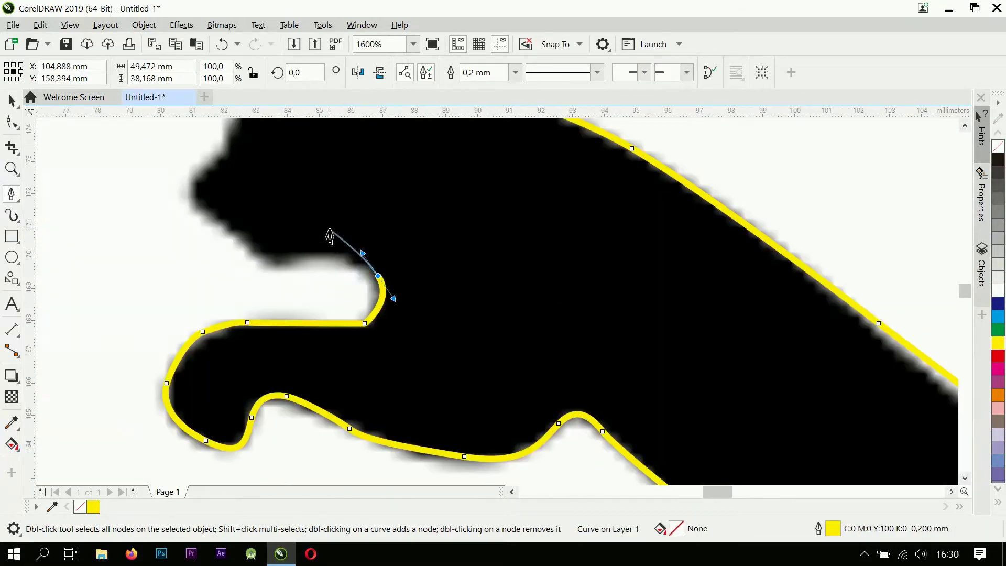
left_click_drag(327, 257, 305, 260)
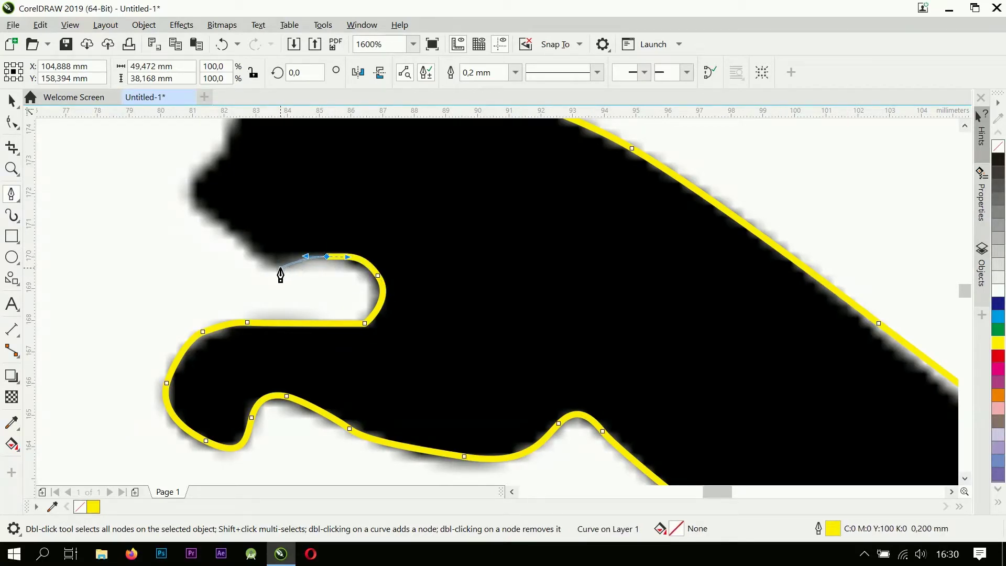
left_click(279, 268)
Trace the chin and mouth with short curve segments, ending at the tip of the nose
left_click(245, 250)
scroll(249, 254, "down", 3)
scroll(270, 272, "up", 3)
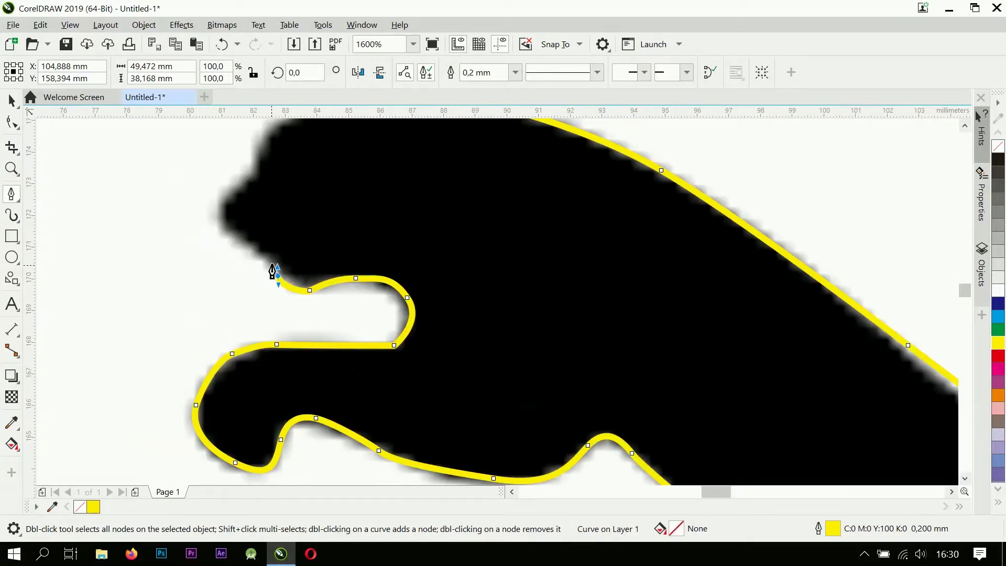
left_click_drag(272, 234, 231, 230)
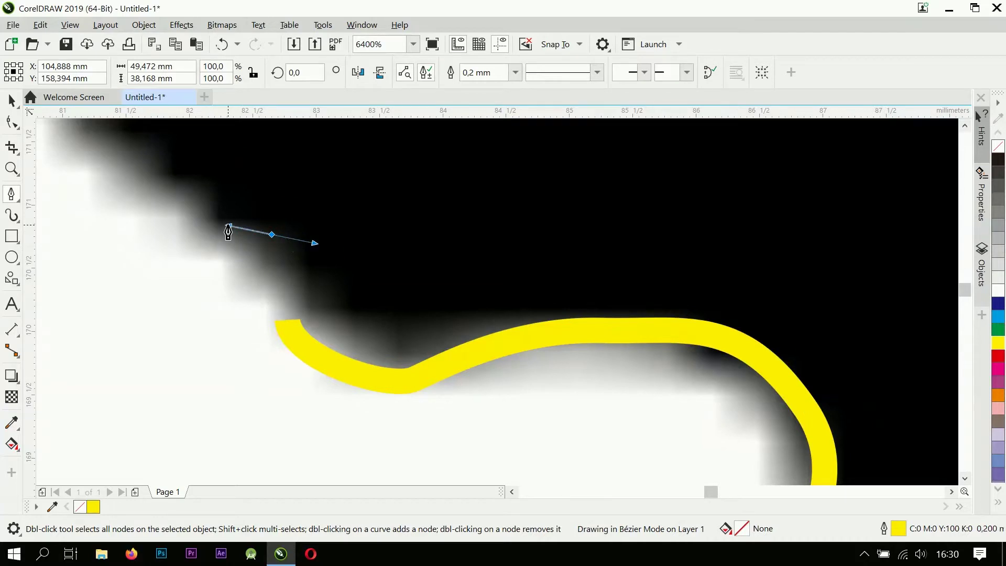
scroll(228, 232, "down", 4)
scroll(276, 254, "up", 1)
mouse_move(259, 276)
left_mouse_down()
mouse_move(220, 246)
mouse_move(214, 213)
left_mouse_up()
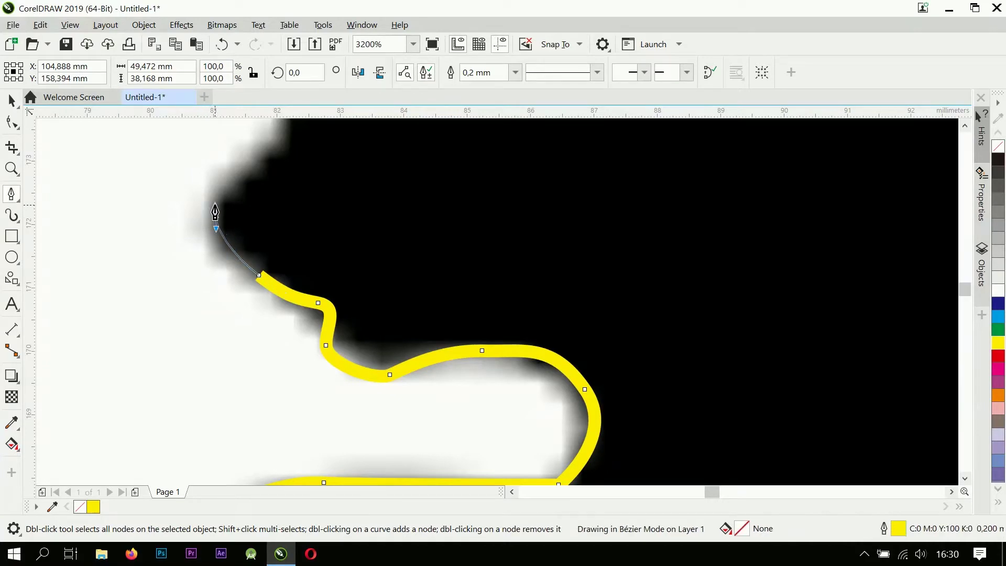
Trace the face from the tip of the nose up the muzzle to the forehead
scroll(258, 247, "down", 3)
scroll(263, 209, "up", 3)
scroll(267, 230, "up", 2)
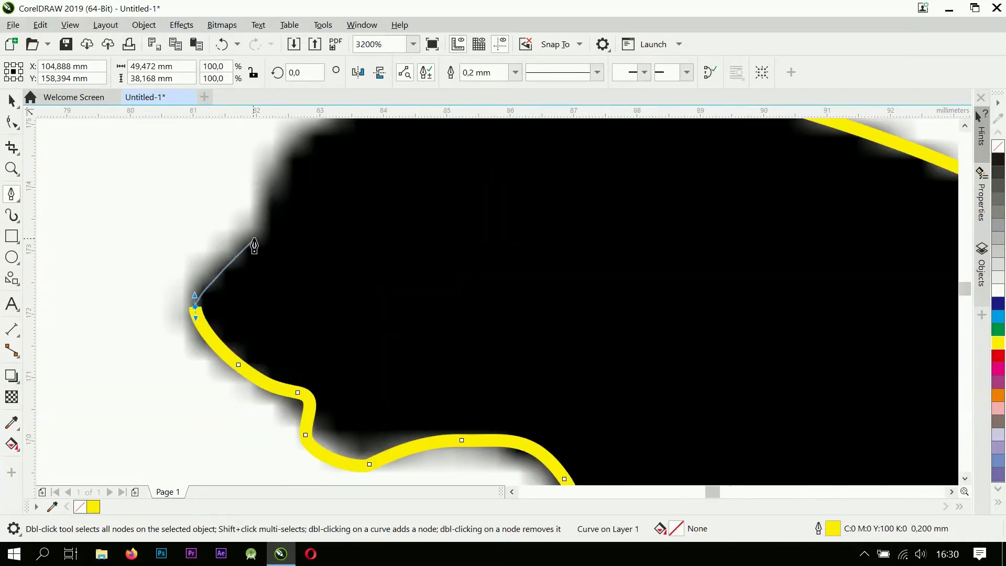
mouse_move(243, 240)
left_mouse_down()
mouse_move(258, 237)
mouse_move(271, 177)
mouse_move(288, 191)
left_mouse_up()
scroll(288, 191, "down", 2)
scroll(302, 190, "up", 2)
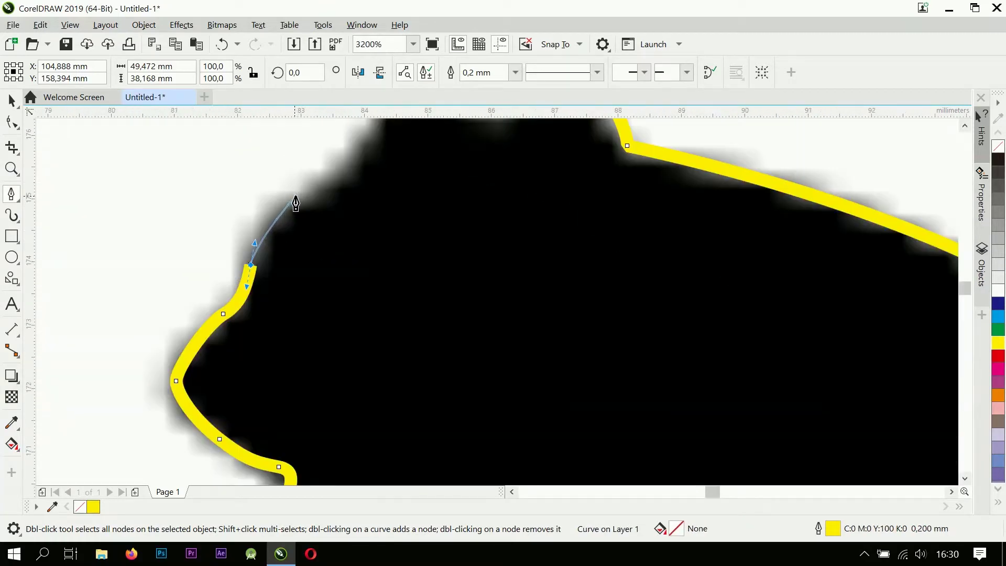
mouse_move(280, 193)
left_mouse_down()
mouse_move(310, 202)
mouse_move(330, 182)
left_mouse_up()
Trace the brow and the front ear, closing the outline at the starting node between the ears
scroll(331, 208, "down", 2)
scroll(331, 209, "up", 1)
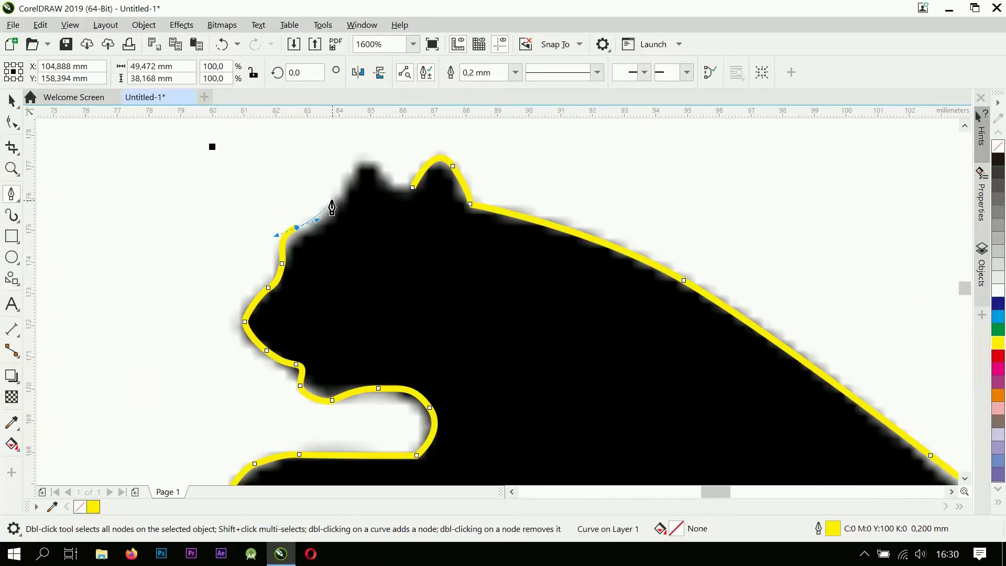
left_click_drag(337, 203, 353, 178)
scroll(357, 177, "up", 2)
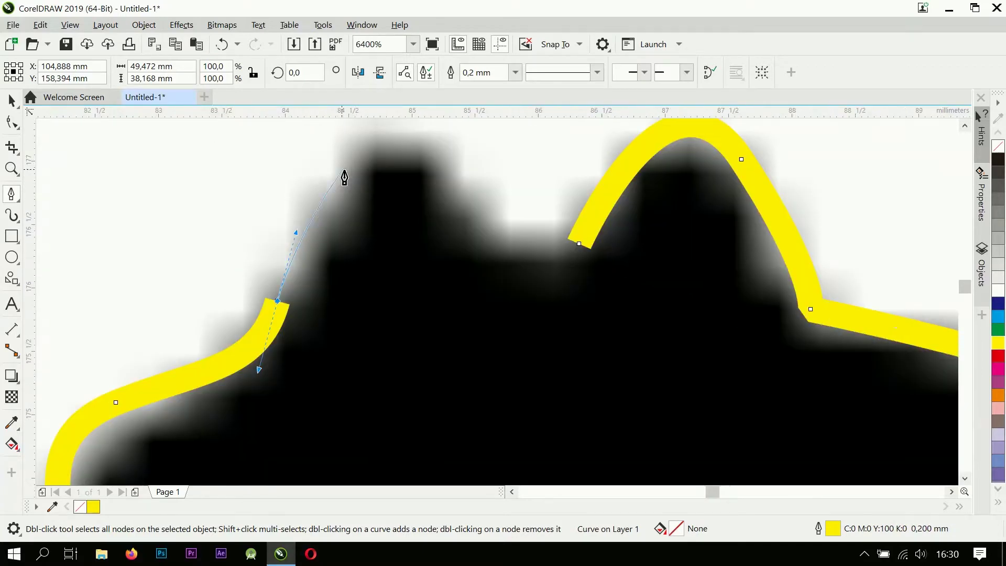
left_click_drag(343, 147, 484, 248)
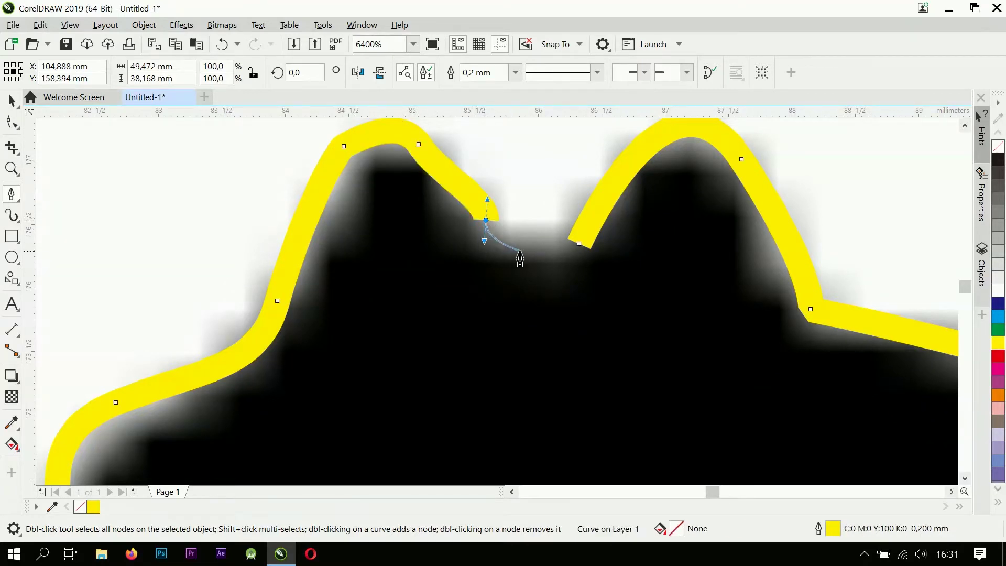
left_click(578, 244)
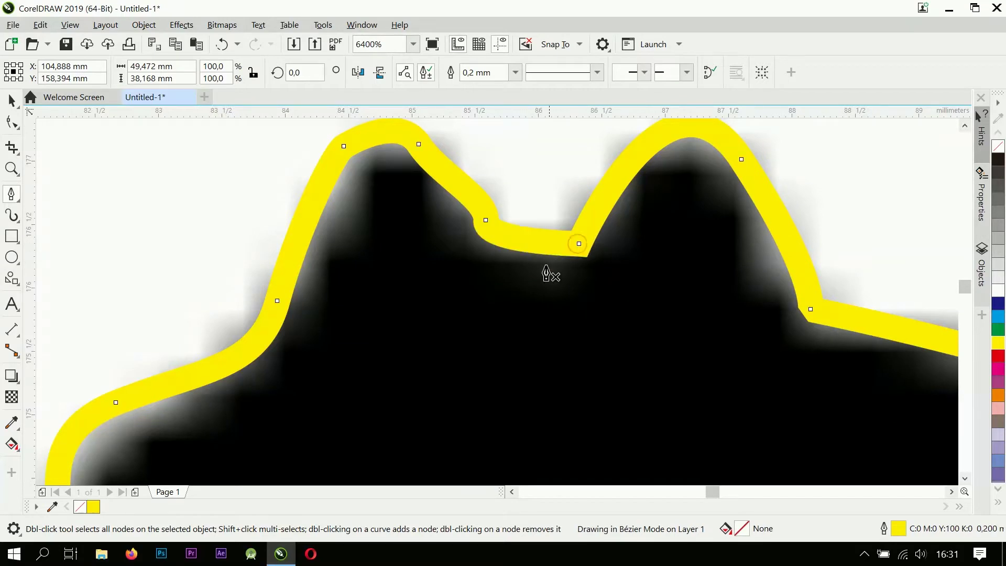
Use the Shape tool to delete the surplus nodes at the rear base and upper front edge of the front ear
left_click(15, 125)
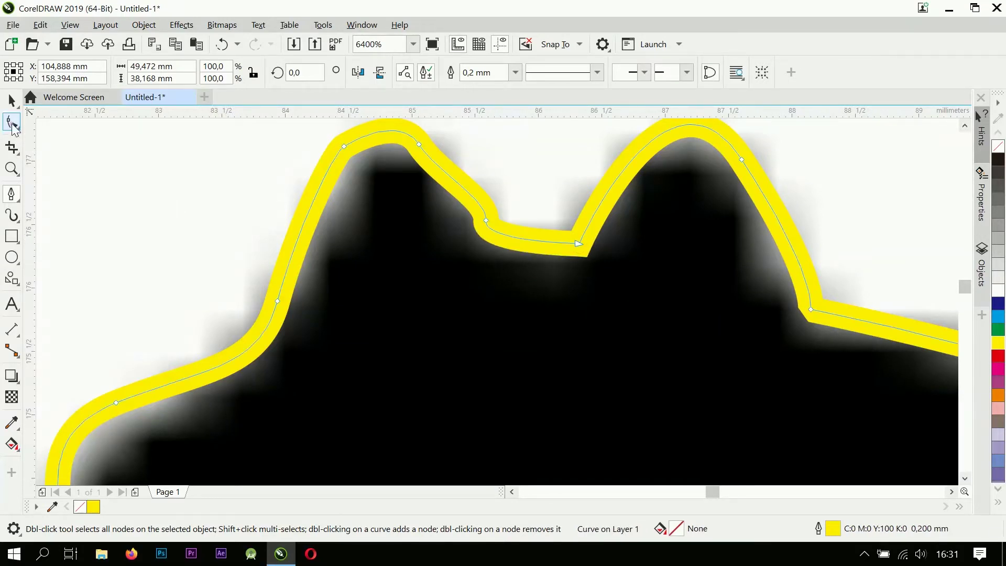
double_click(486, 219)
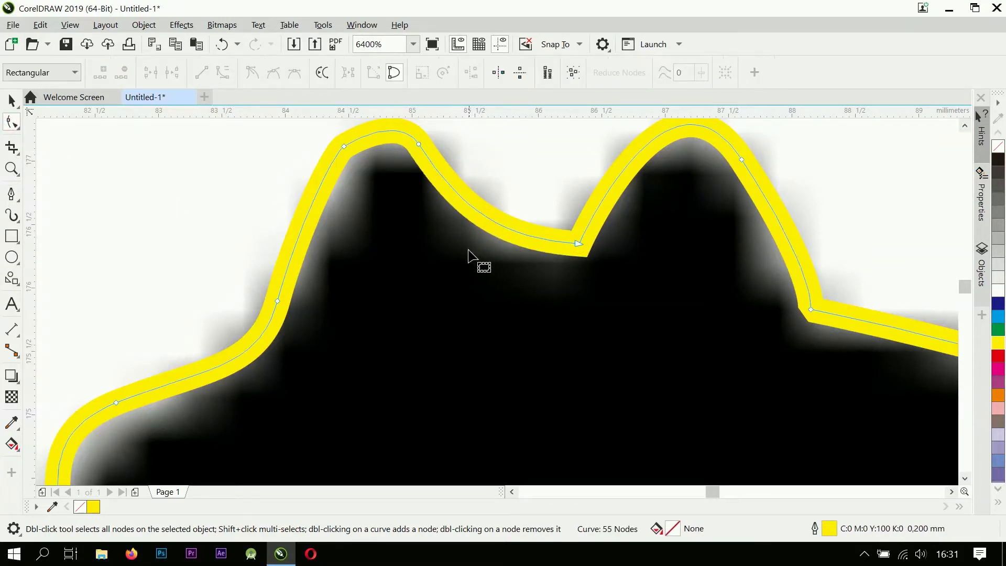
scroll(485, 242, "down", 2)
scroll(501, 202, "up", 1)
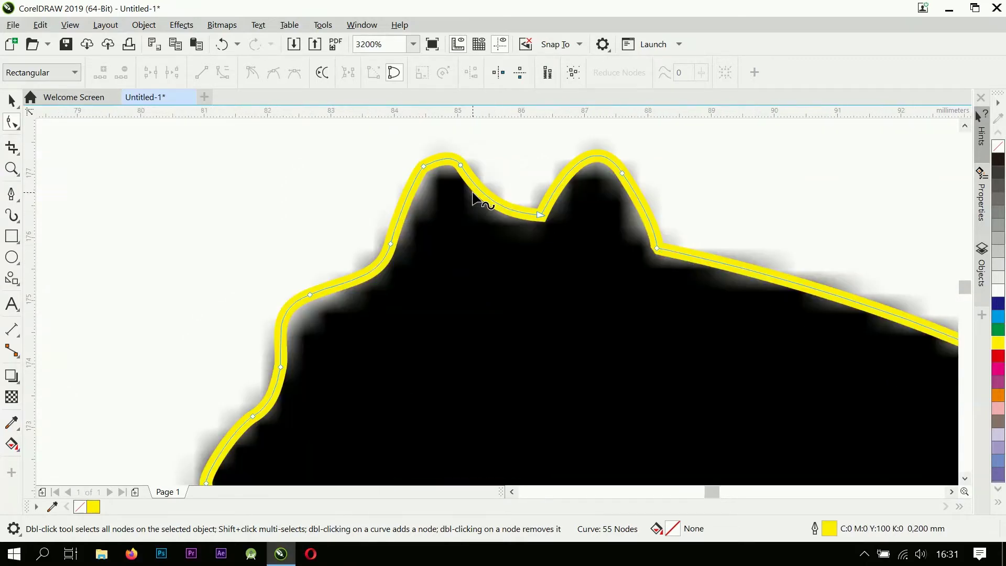
double_click(424, 167)
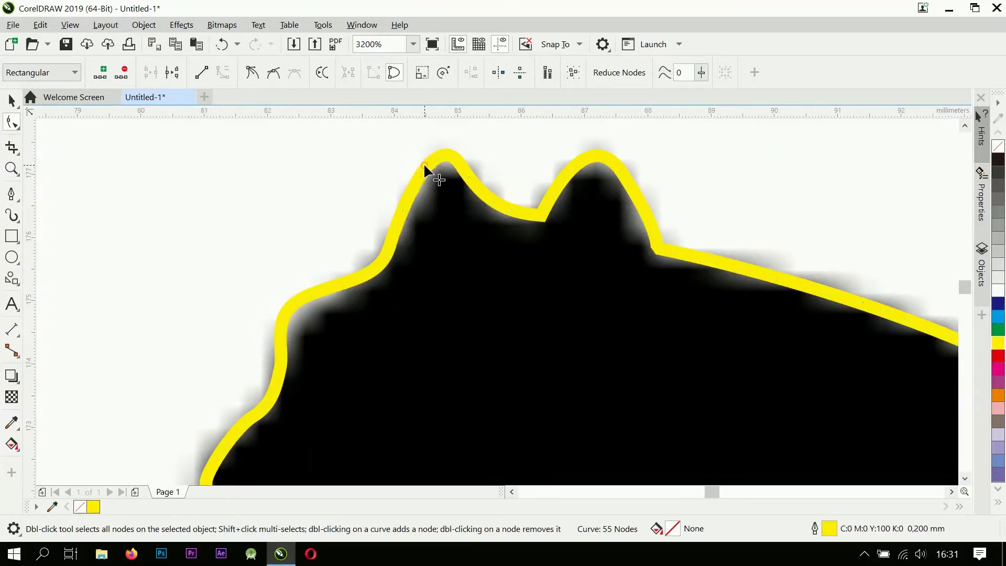
Delete the surplus node midway along the upper edge of the tail
scroll(419, 210, "down", 4)
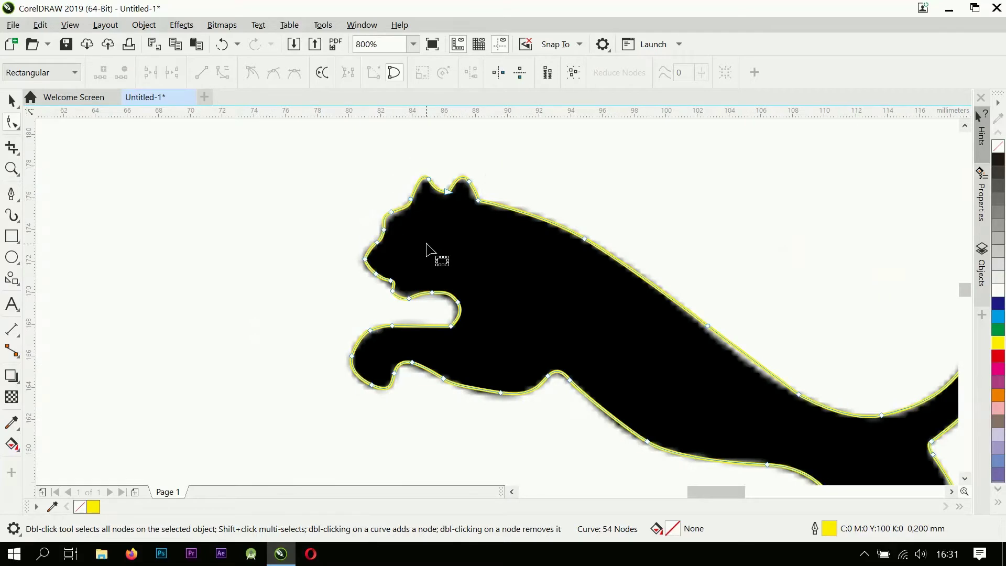
scroll(656, 420, "up", 2)
scroll(428, 308, "down", 3)
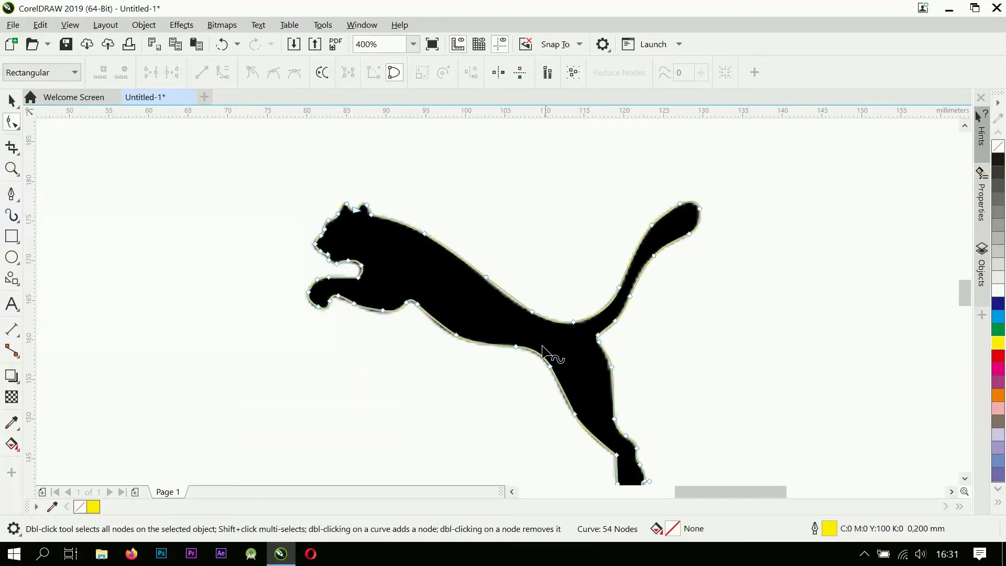
scroll(646, 280, "up", 1)
left_click(657, 175)
key("Delete")
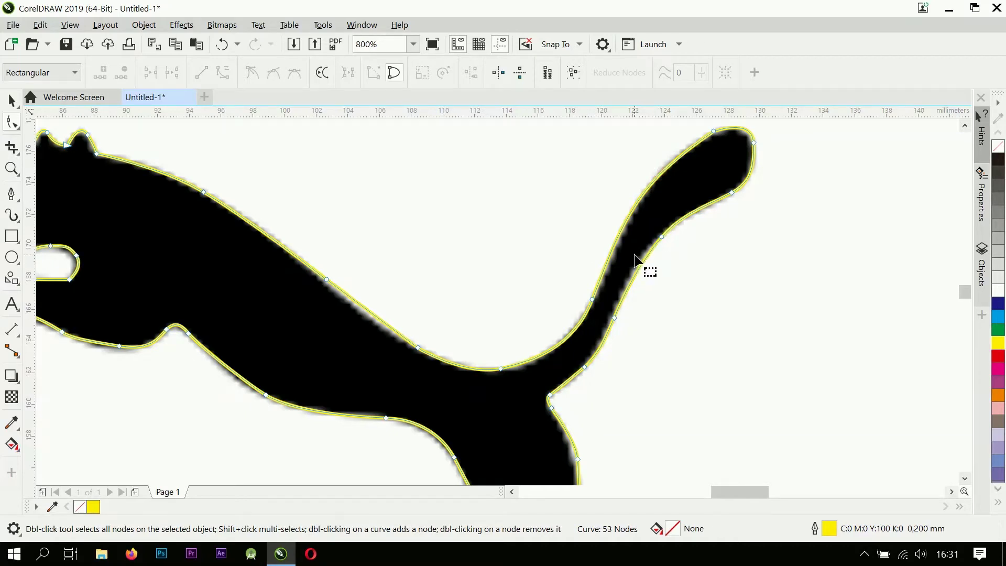
Delete the surplus node midway along the front edge of the hind leg
scroll(634, 257, "down", 1)
scroll(603, 423, "up", 1)
left_click(538, 390)
key("Delete")
scroll(636, 404, "down", 1)
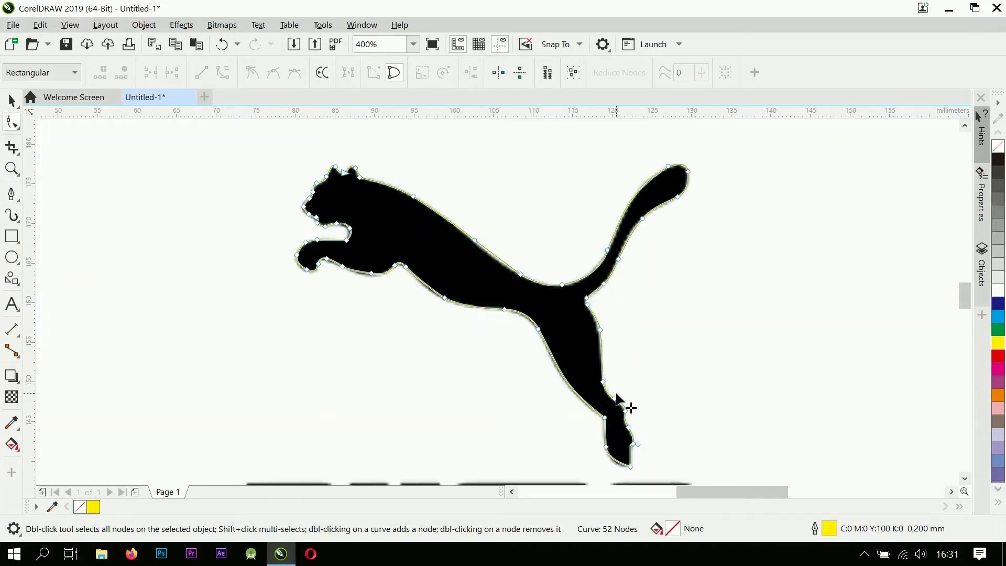
Delete the surplus node on the underside of the foreleg, behind the paw
scroll(634, 448, "up", 2)
scroll(645, 400, "down", 3)
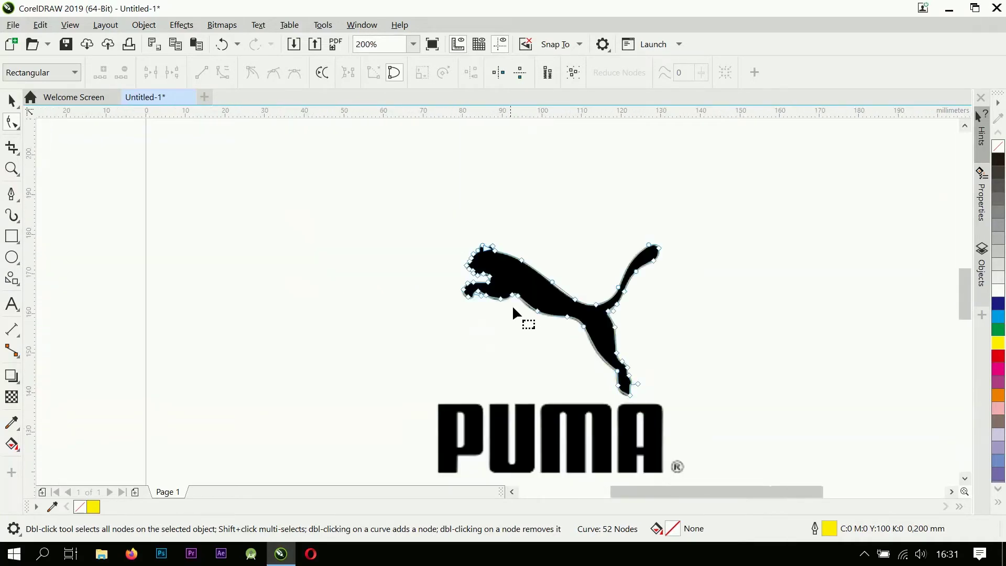
scroll(479, 268, "up", 3)
scroll(458, 274, "up", 1)
scroll(425, 292, "down", 2)
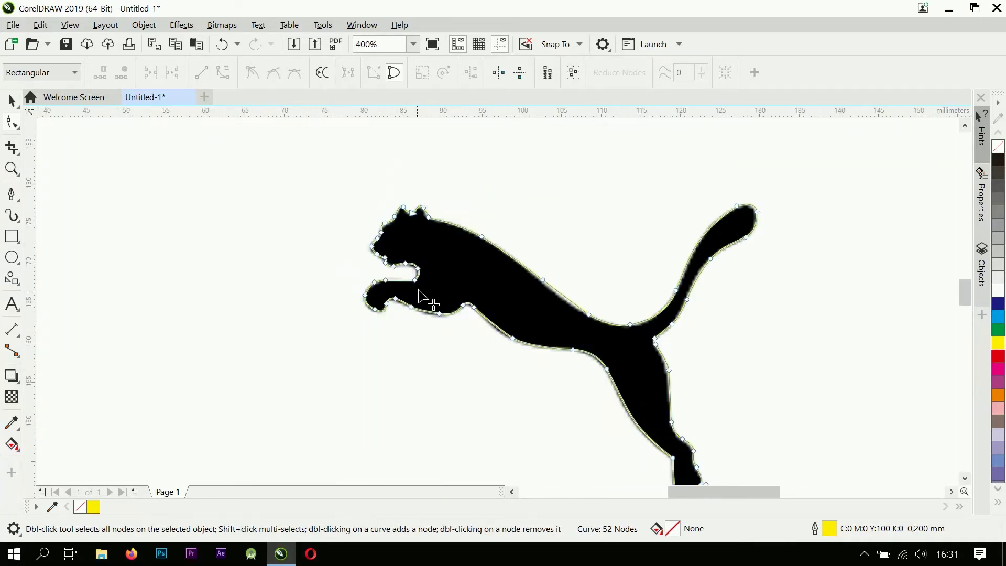
scroll(418, 308, "up", 2)
scroll(418, 308, "up", 2)
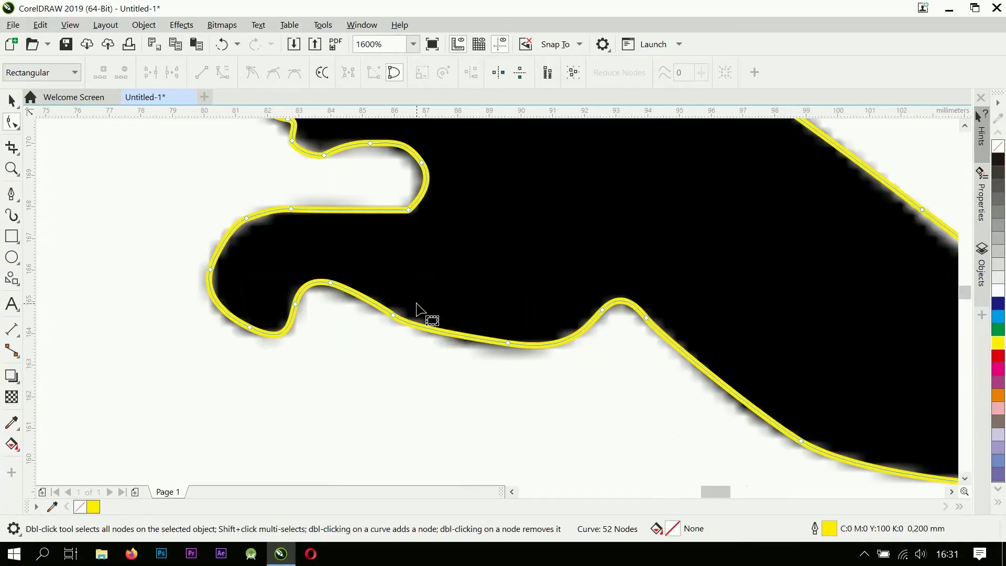
double_click(391, 314)
Delete the surplus node on the rounded throat curve above the foreleg
scroll(362, 314, "down", 1)
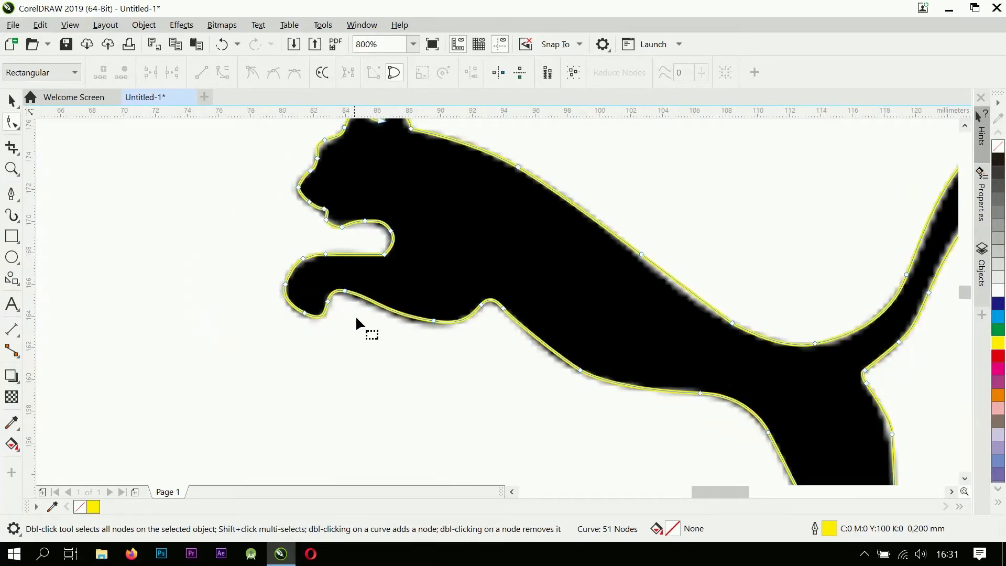
scroll(356, 319, "down", 3)
scroll(348, 274, "up", 4)
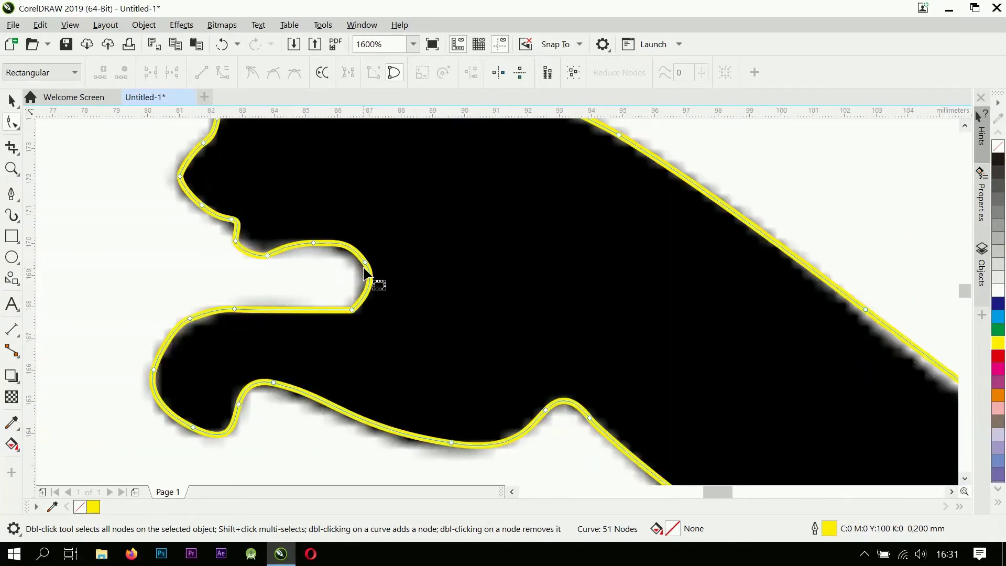
double_click(365, 263)
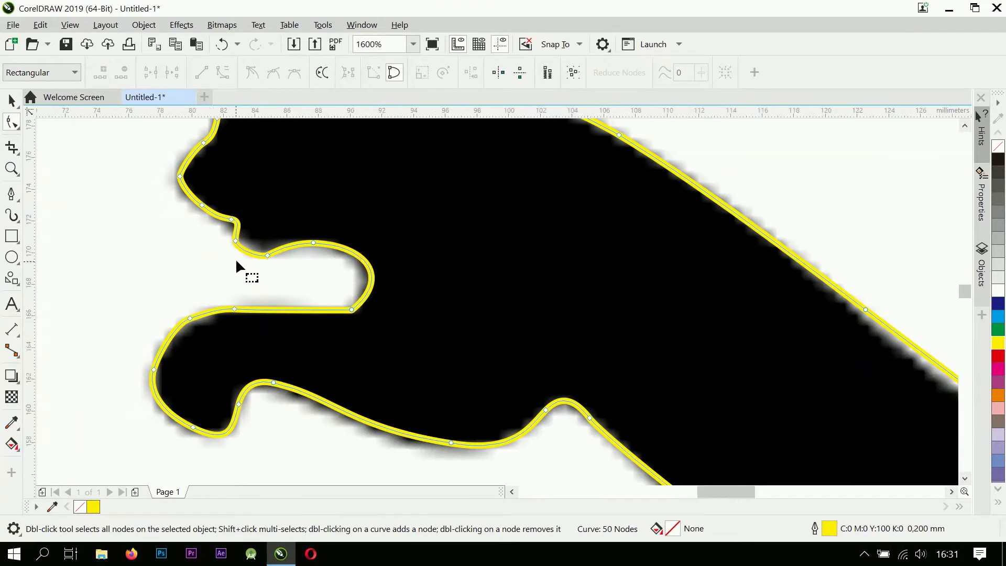
Fill the traced cat outline with yellow
scroll(235, 256, "down", 4)
scroll(373, 334, "up", 4)
scroll(336, 302, "down", 5)
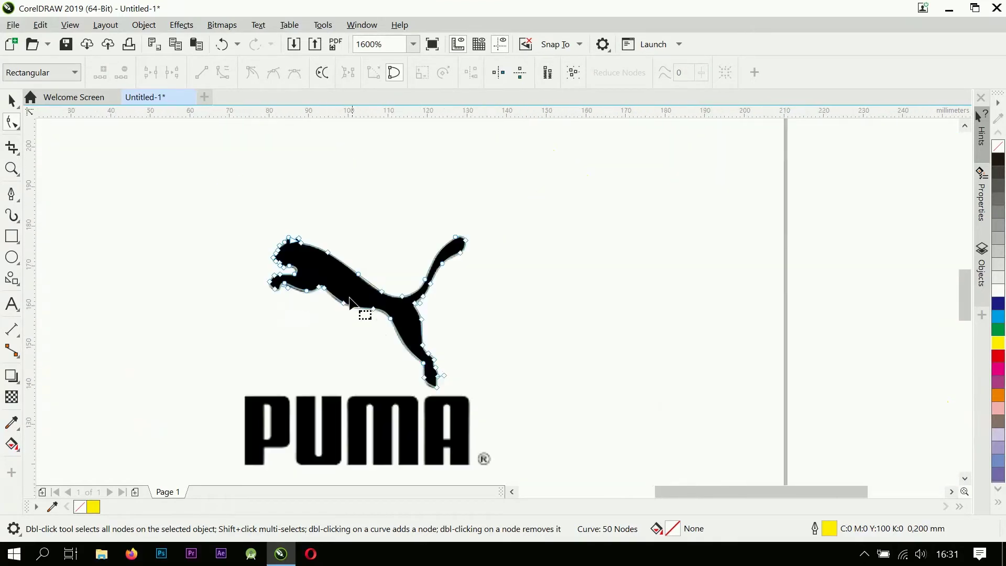
scroll(397, 353, "up", 2)
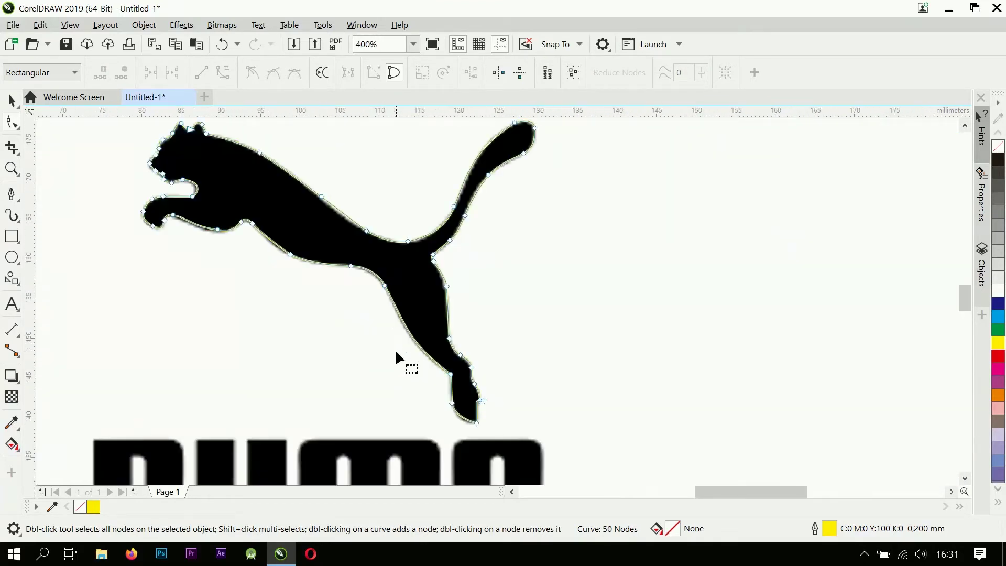
left_click(14, 105)
scroll(545, 252, "down", 2)
scroll(548, 253, "up", 1)
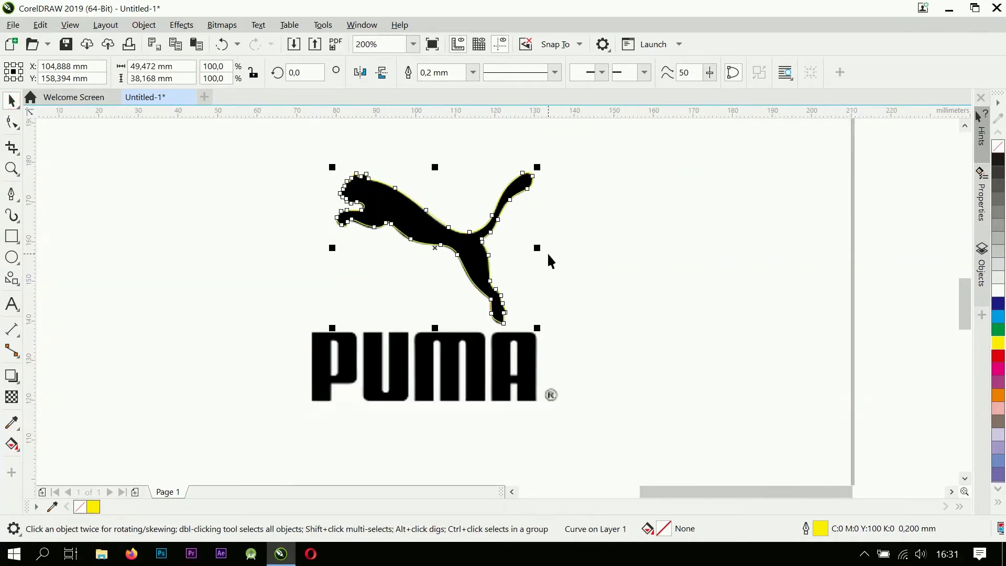
right_click(519, 259)
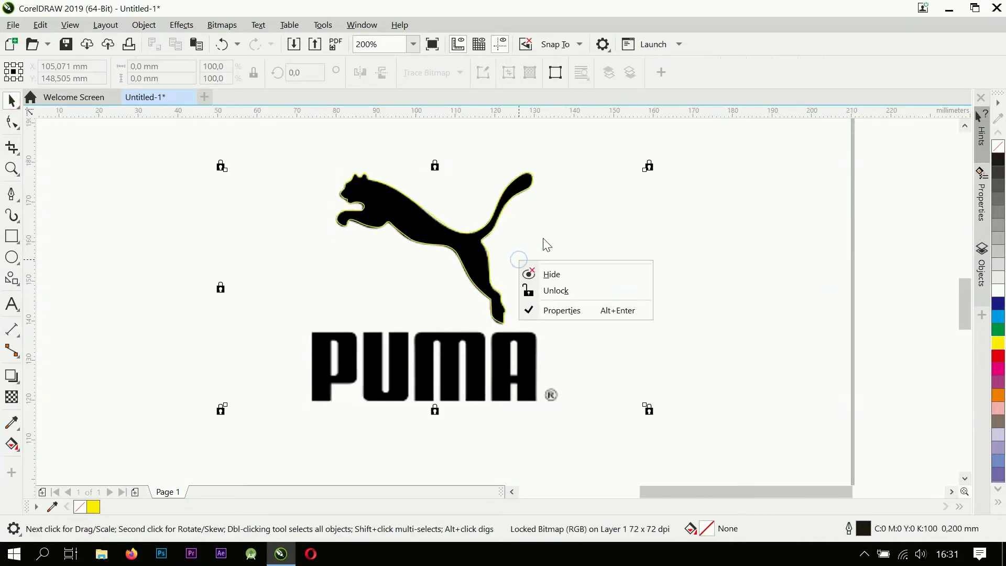
left_click(694, 234)
left_click(715, 253)
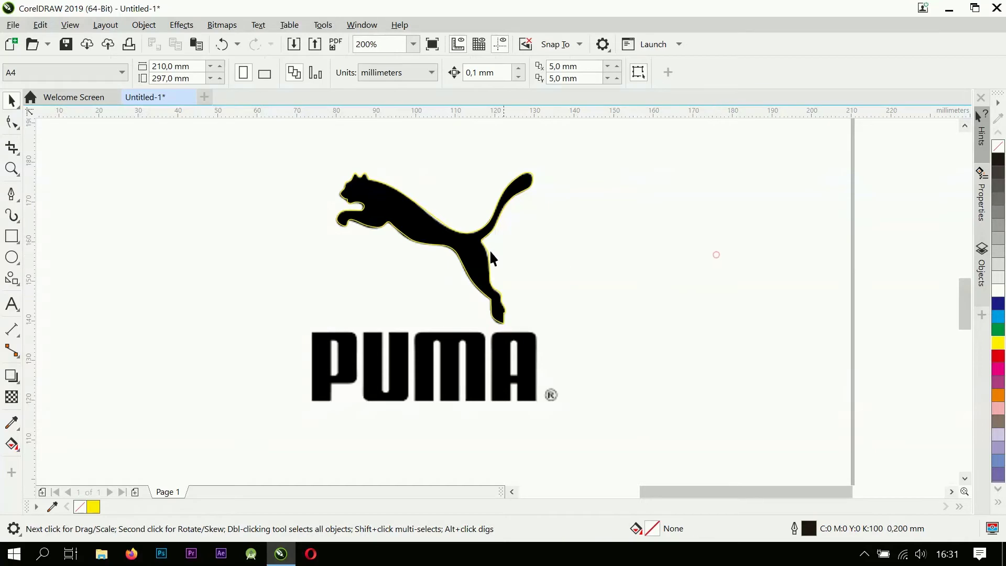
left_click(457, 244)
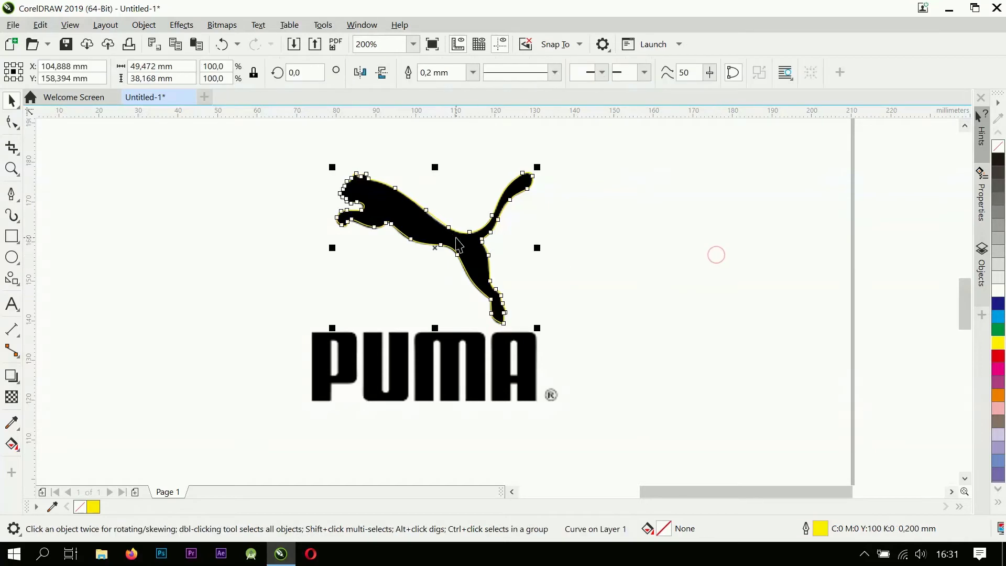
left_click(999, 343)
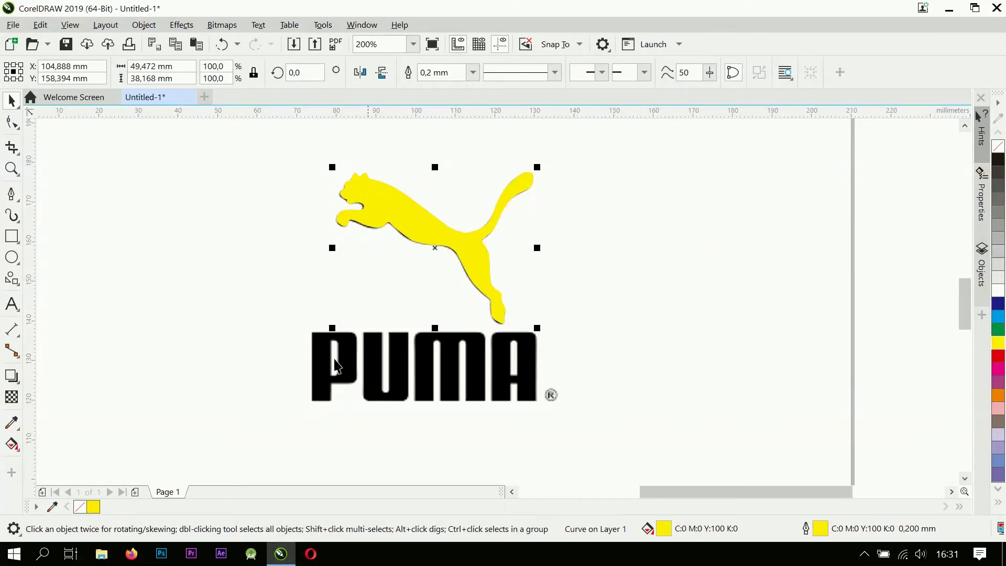
Add the artistic text "PUMA" in the empty area beside the logo and set its font to My Puma
left_click(10, 309)
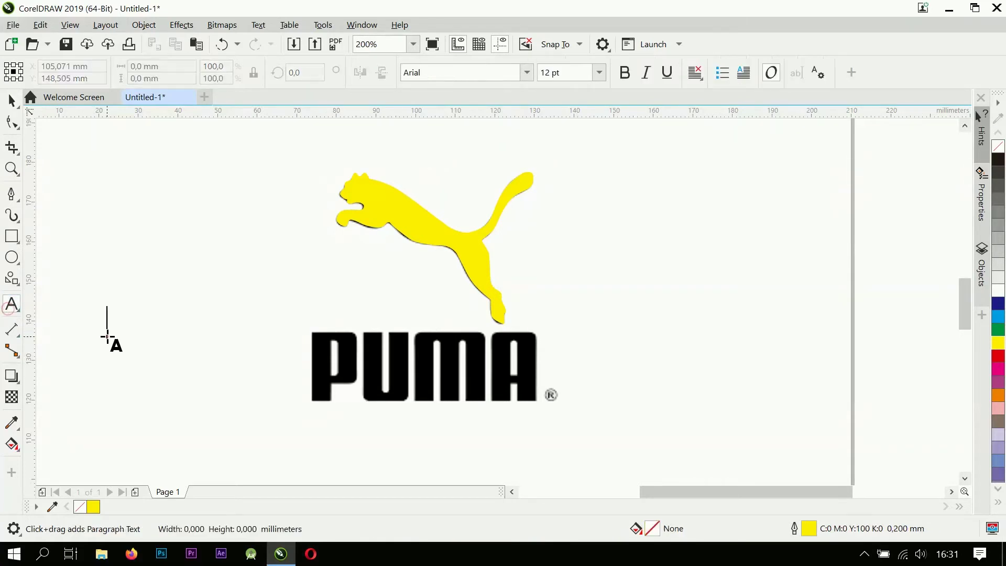
left_click(107, 336)
type("PUMA")
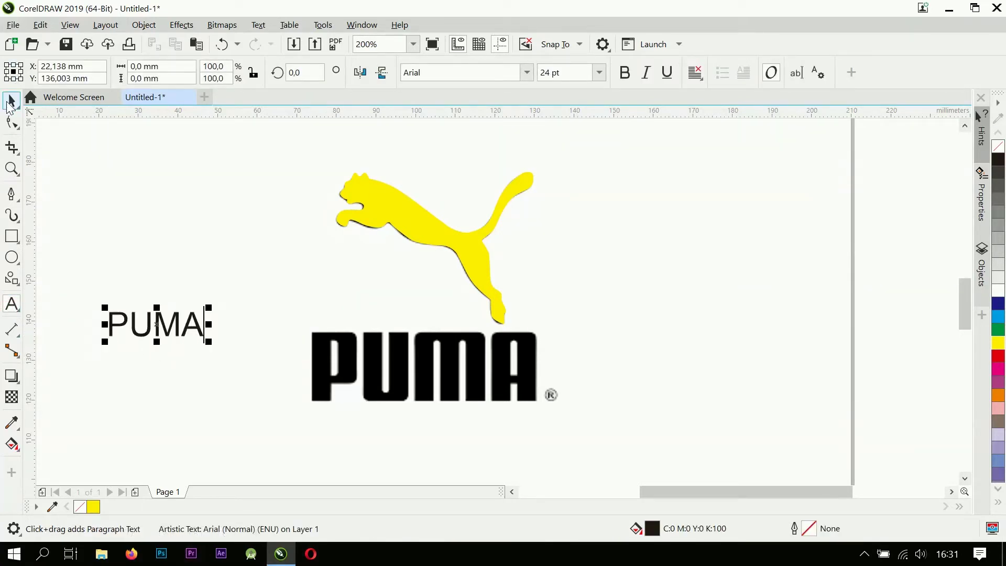
left_click(9, 102)
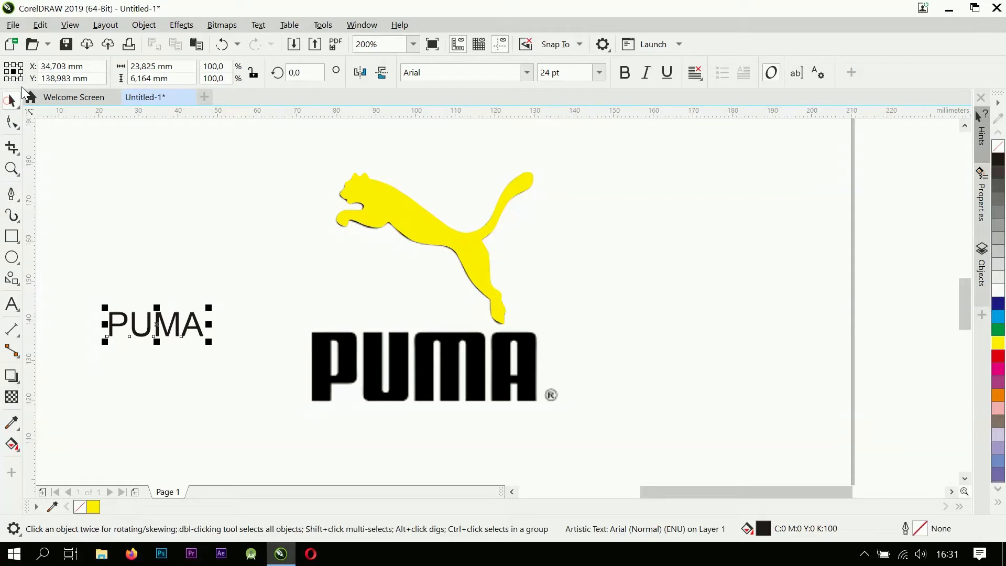
left_click(527, 72)
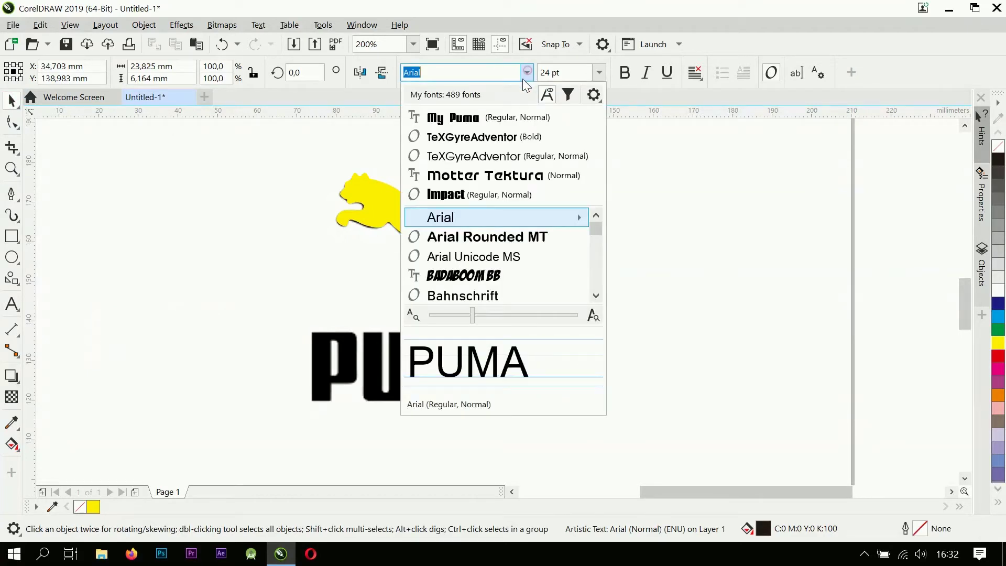
left_click(478, 119)
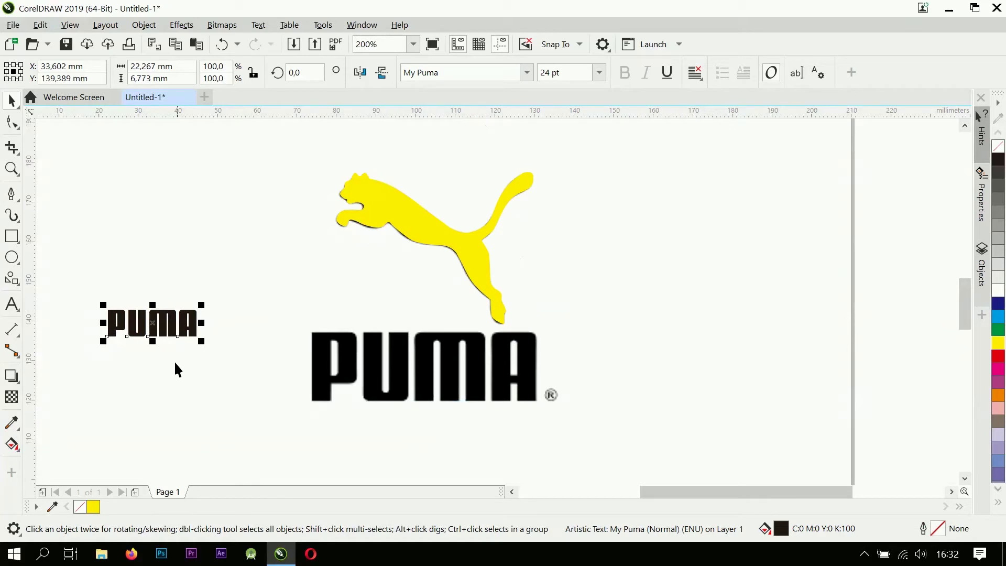
Fill the PUMA text with yellow and fit it over the image's wordmark, about 56.4 mm wide and 17.3 mm high
left_click(999, 343)
left_click_drag(154, 326, 494, 335)
scroll(543, 330, "up", 2)
scroll(512, 303, "down", 2)
scroll(494, 333, "up", 1)
left_click(493, 334)
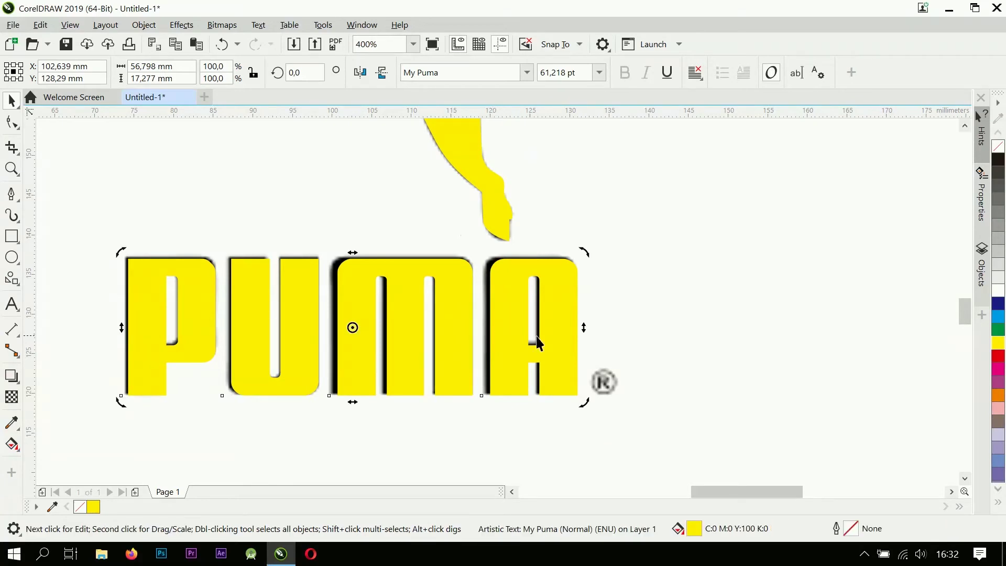
left_click(571, 328)
left_click_drag(580, 330, 580, 326)
Move the yellow cat and the PUMA text together about 71 mm to the right, clear of the reference logo
scroll(517, 323, "down", 2)
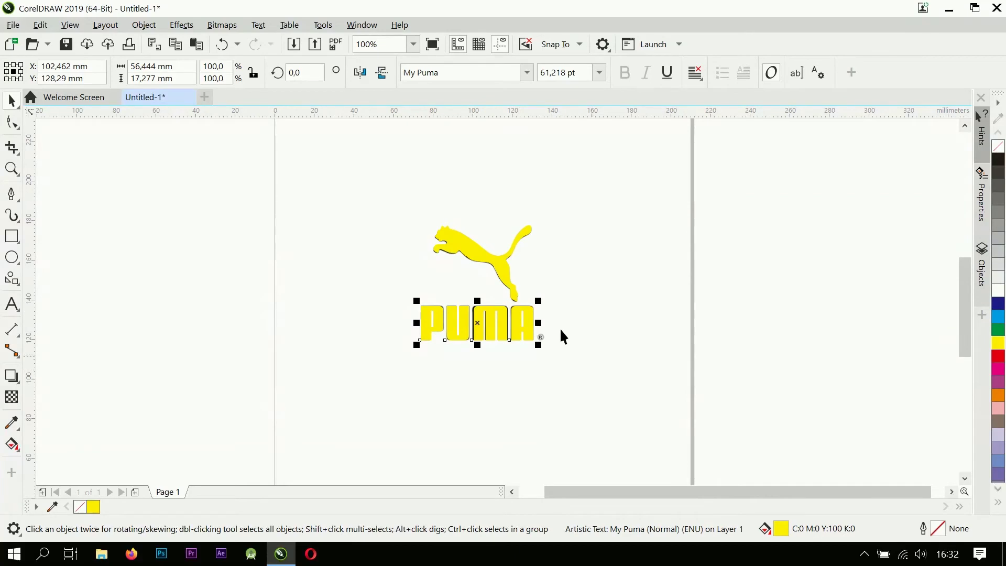
left_click(507, 277, "shift")
scroll(500, 272, "down", 1)
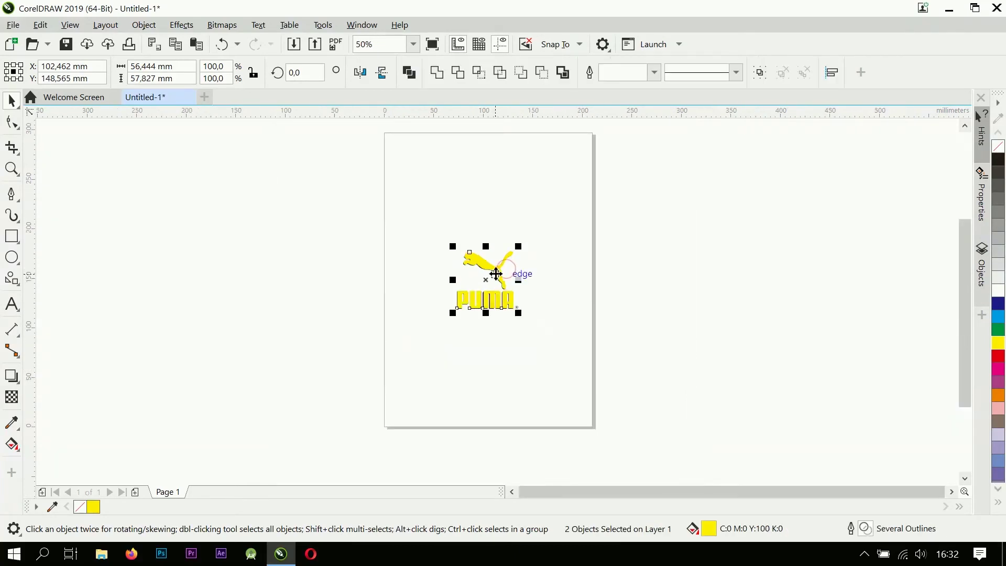
left_click_drag(498, 272, 561, 286)
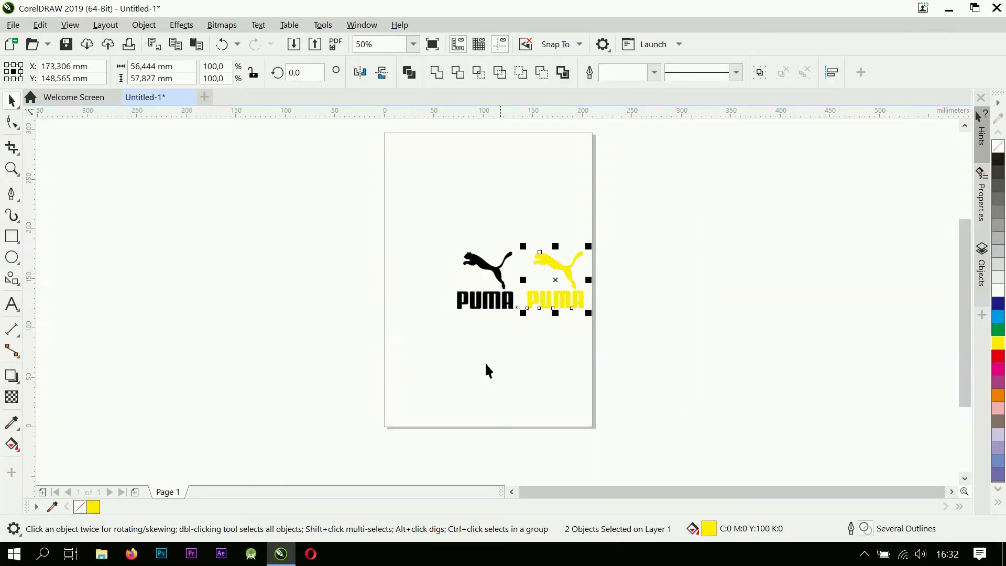
Unlock the reference bitmap and move it off the page to the left
right_click(490, 270)
left_click(528, 301)
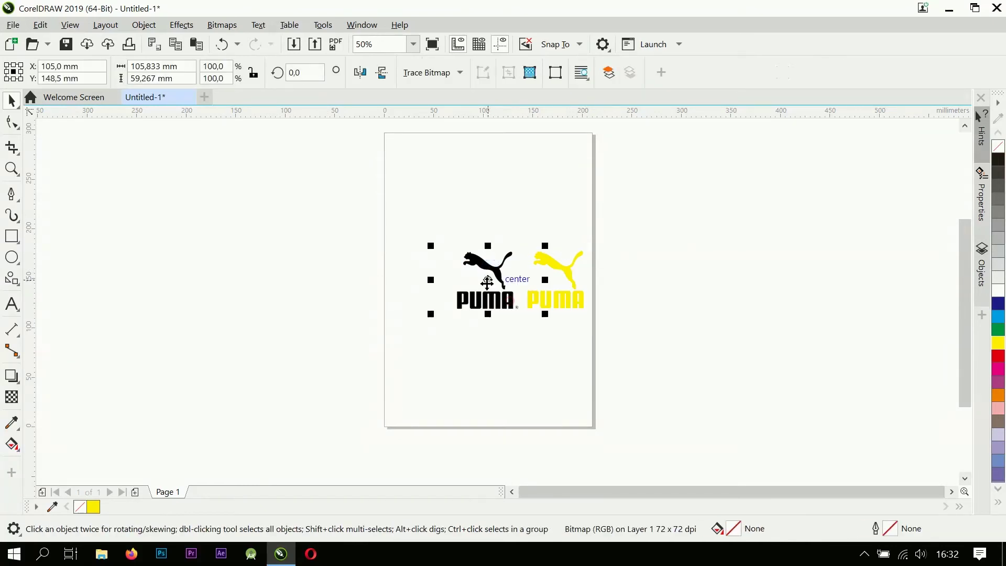
left_click_drag(489, 271, 307, 279)
Group the yellow cat with the PUMA text and center the group on the page
left_click_drag(743, 370, 498, 207)
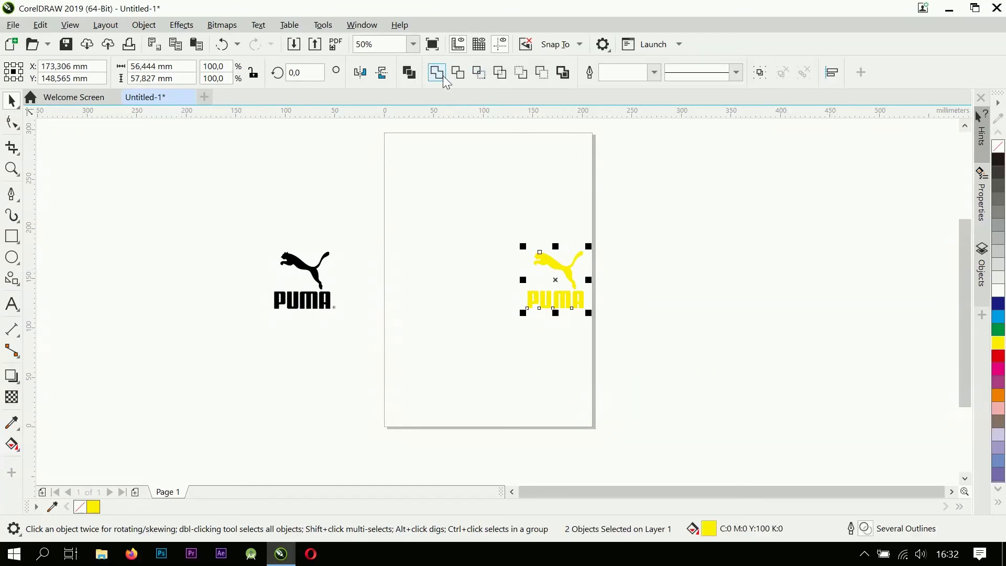
left_click(762, 75)
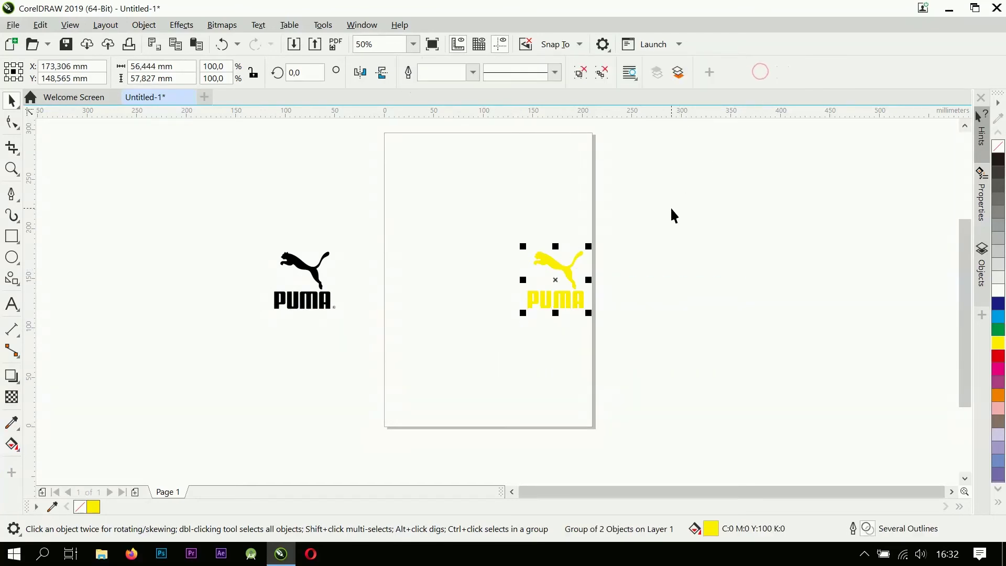
key("p")
left_click(557, 335)
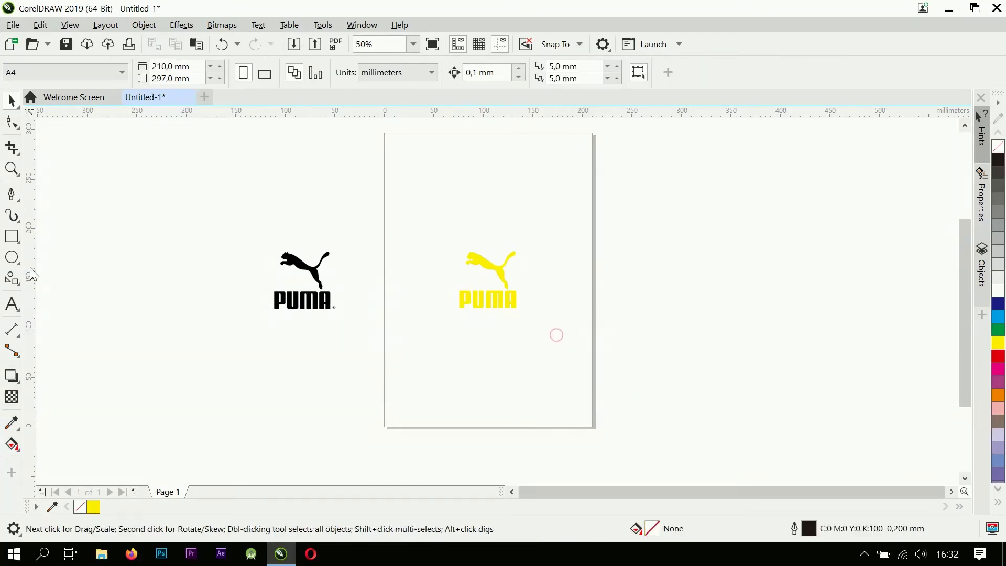
Create a page-sized background rectangle behind the logo and fill it with black
left_click(18, 237)
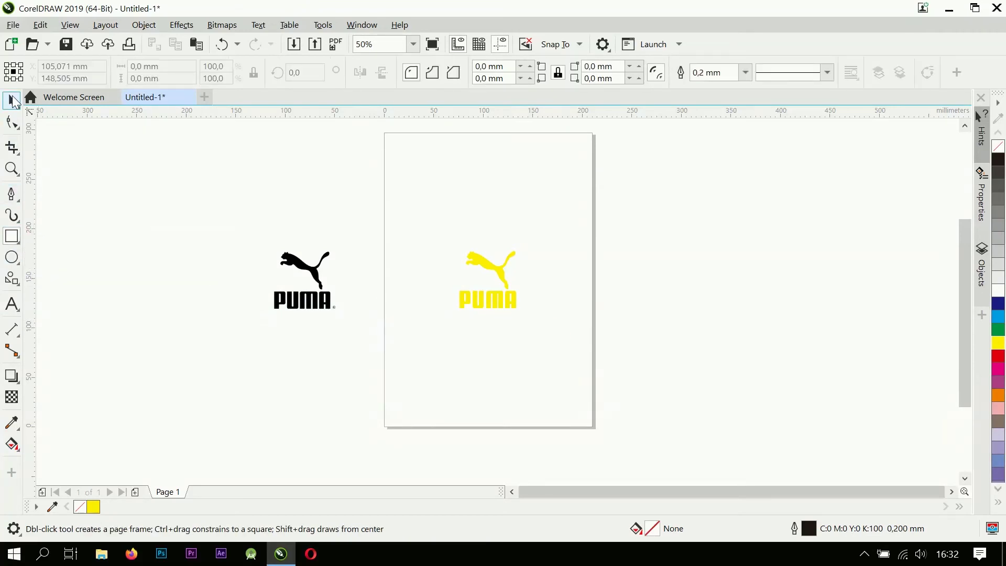
double_click(12, 237)
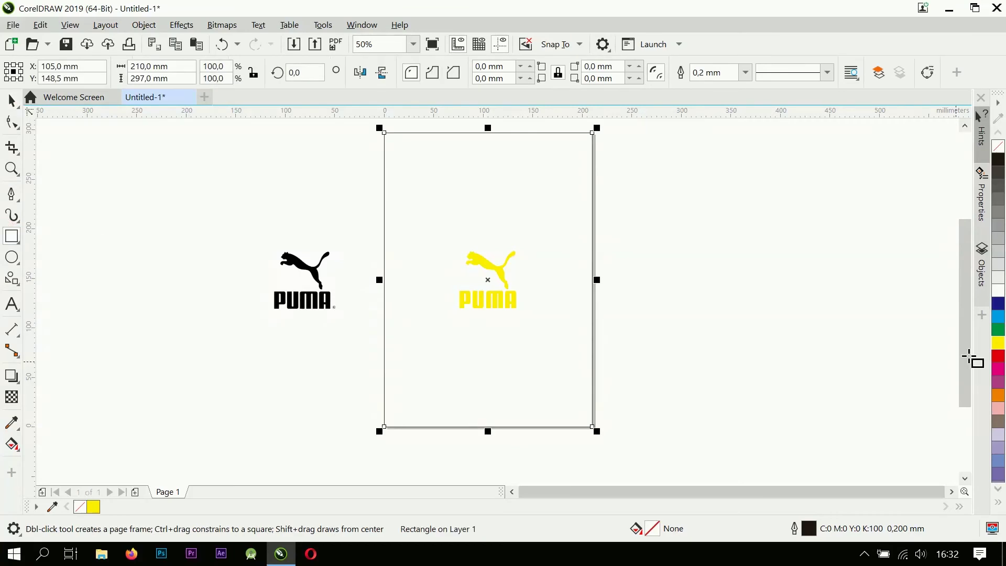
left_click(999, 165)
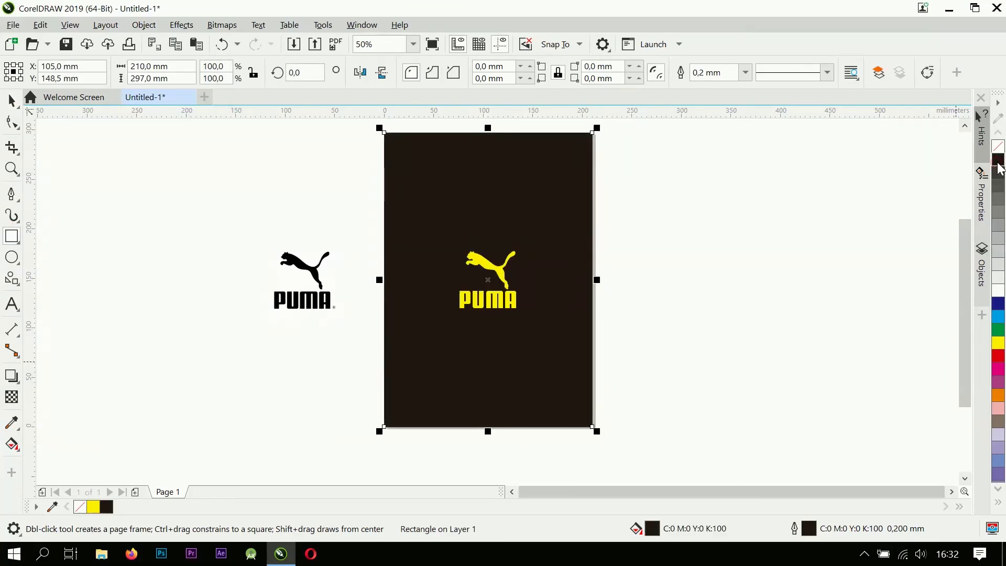
left_click(11, 99)
left_click(53, 148)
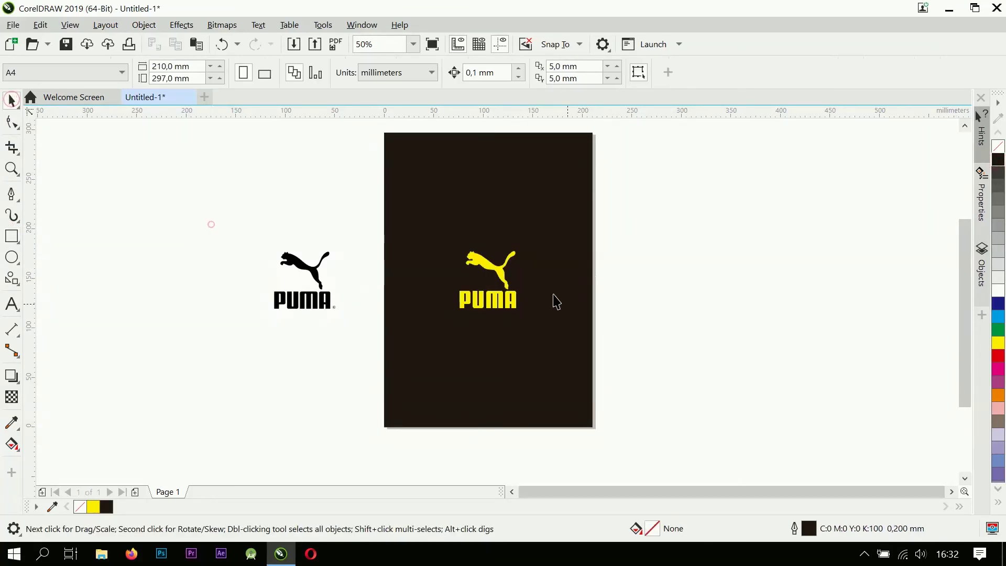
Change the fill of the grouped logo on the page to white
scroll(502, 302, "up", 4)
scroll(502, 301, "down", 2)
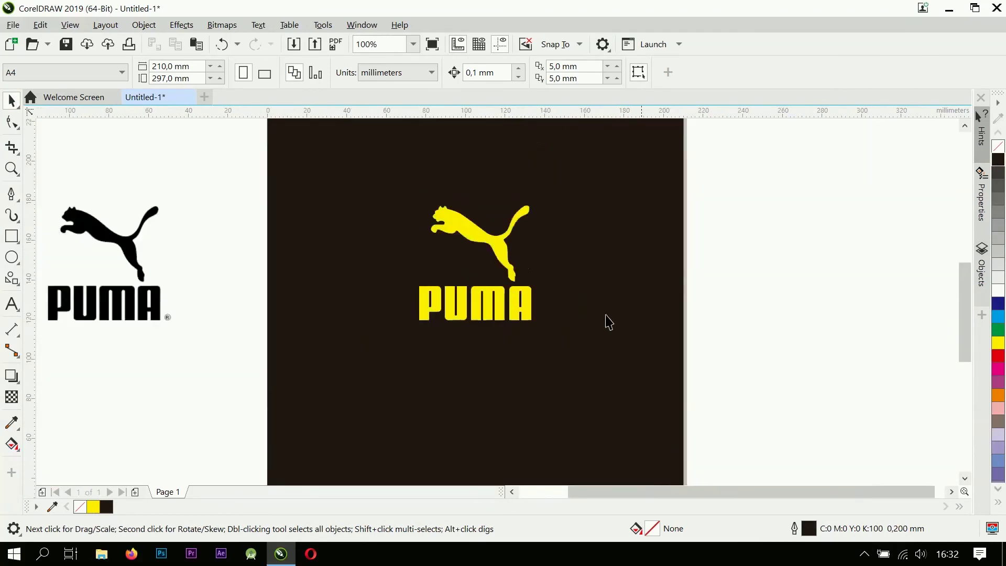
left_click_drag(748, 397, 367, 169)
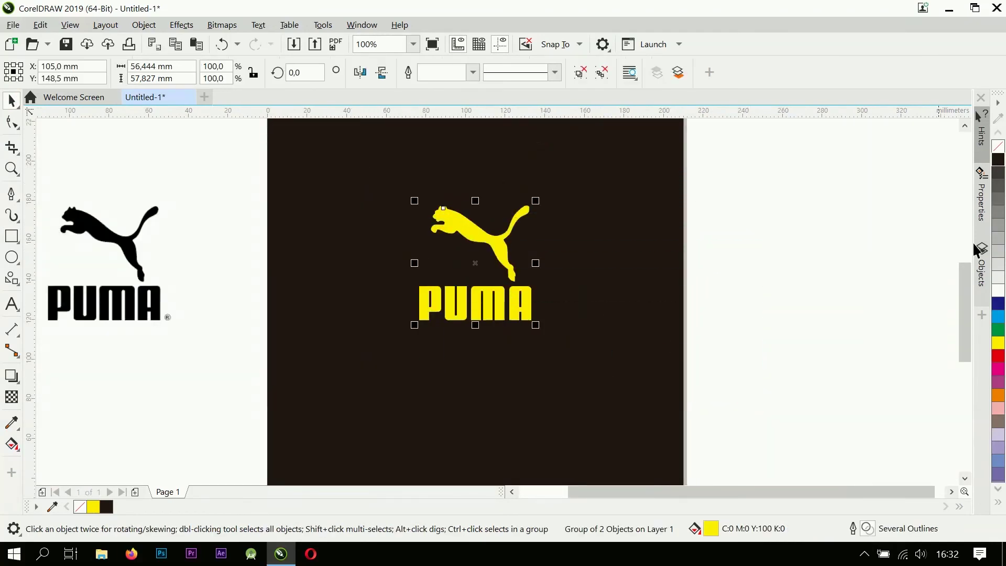
left_click(999, 291)
left_click(757, 302)
Remove the yellow outline from the grouped logo
scroll(511, 242, "up", 2)
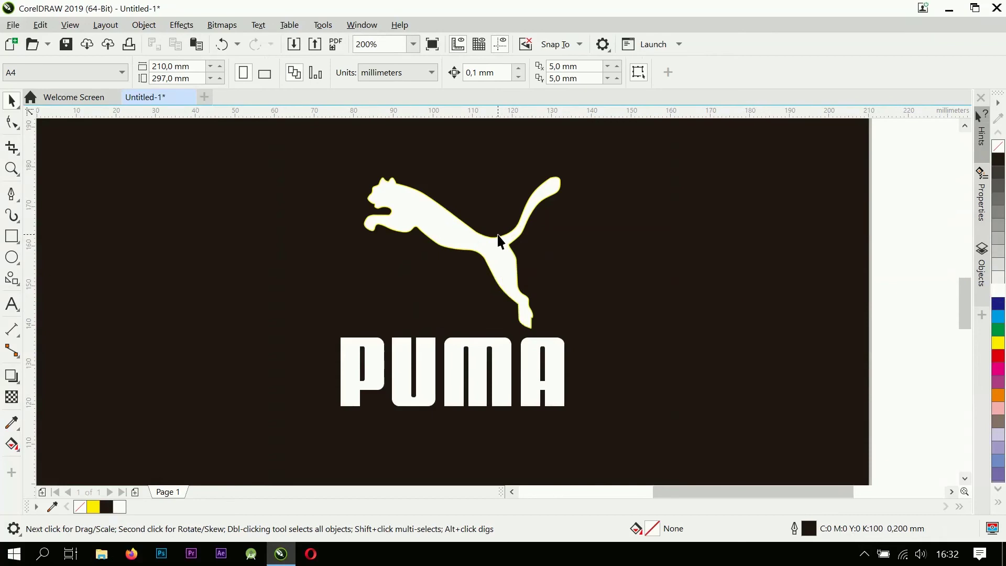
left_click(506, 265)
right_click(999, 147)
left_click(896, 218)
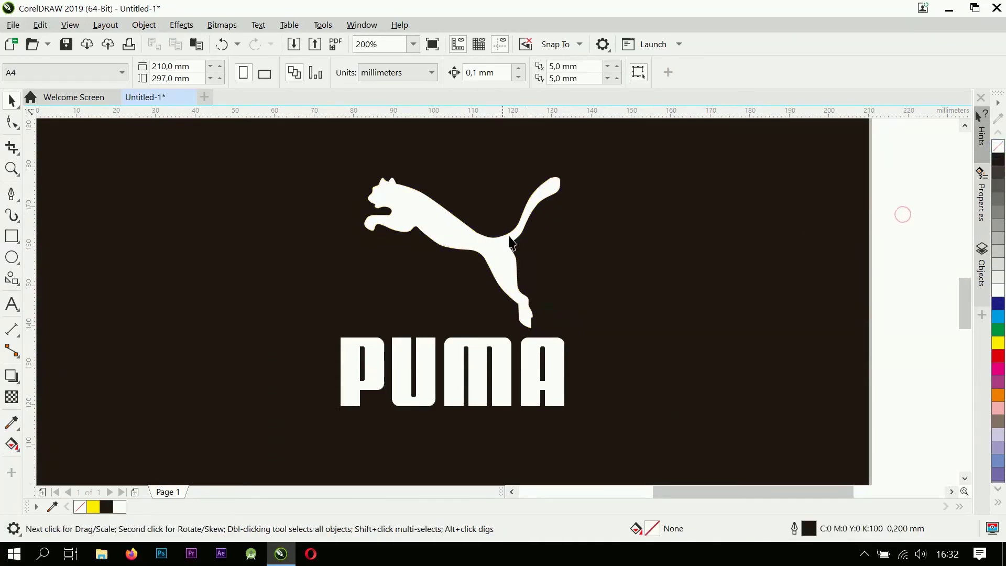
scroll(472, 314, "down", 2)
scroll(470, 318, "up", 2)
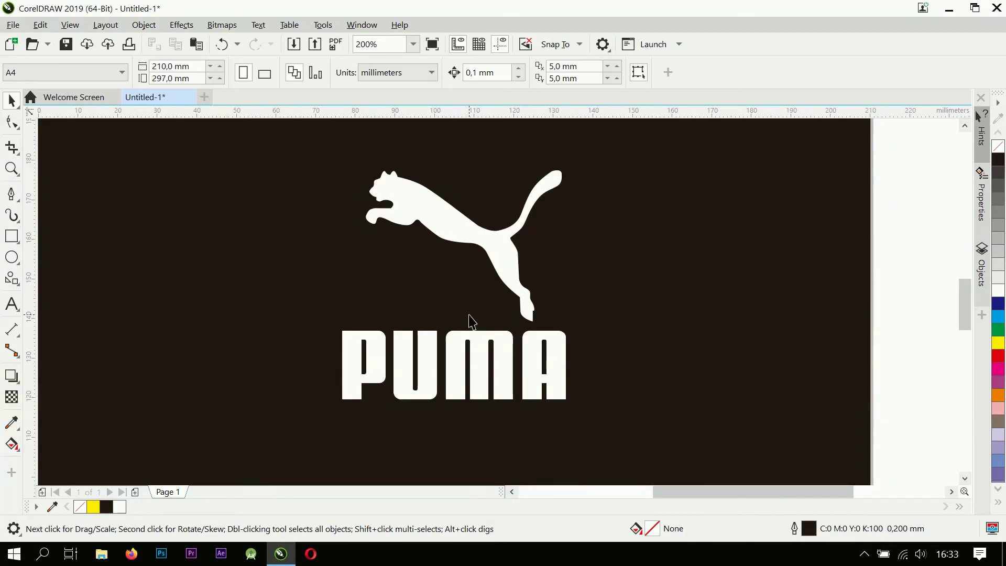
scroll(470, 318, "down", 2)
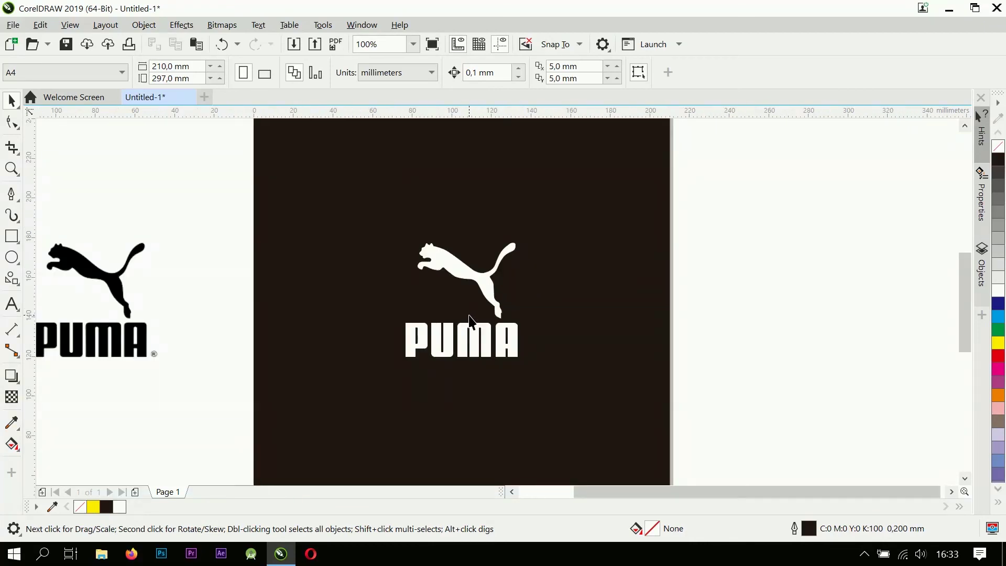
scroll(470, 318, "down", 1)
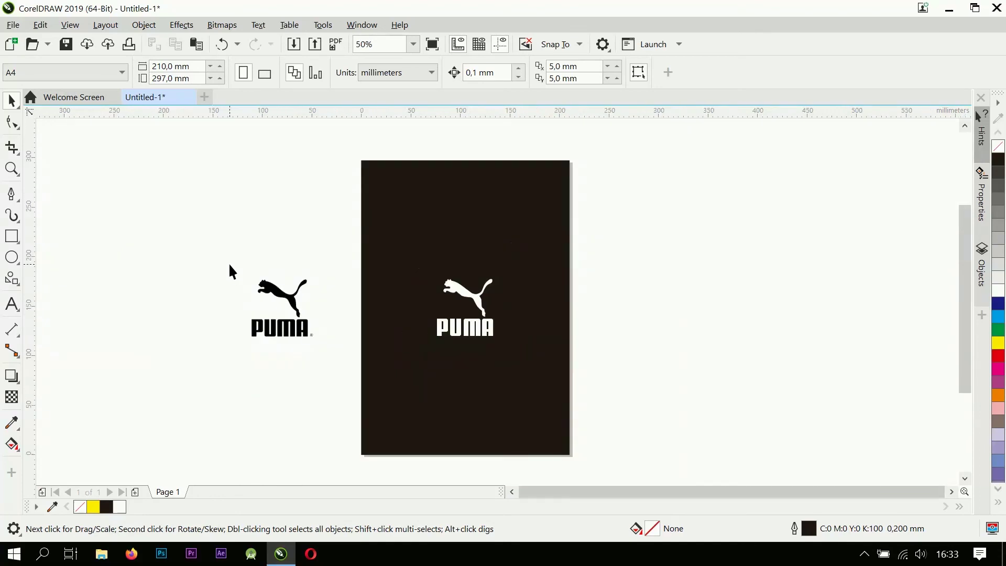
scroll(468, 315, "up", 1)
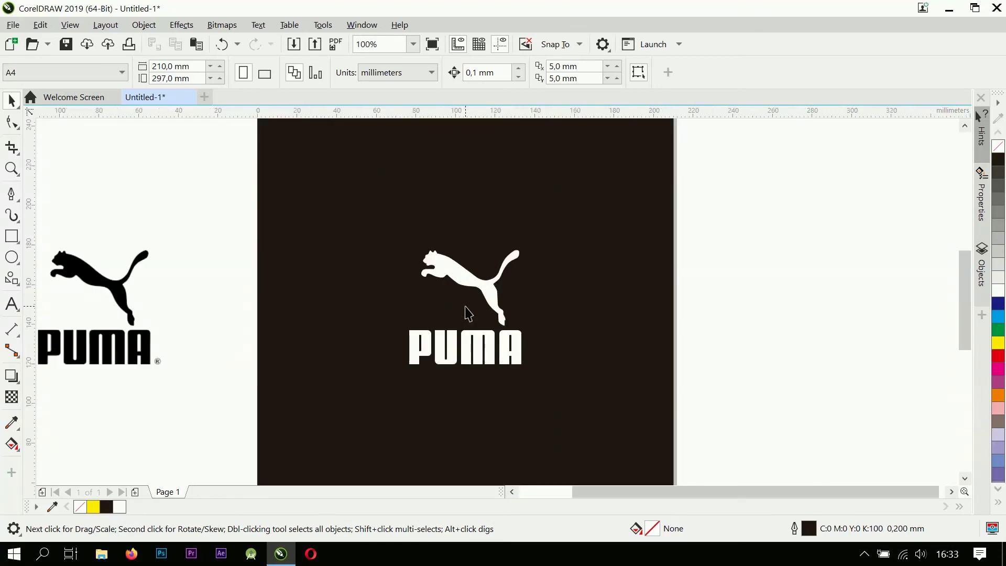